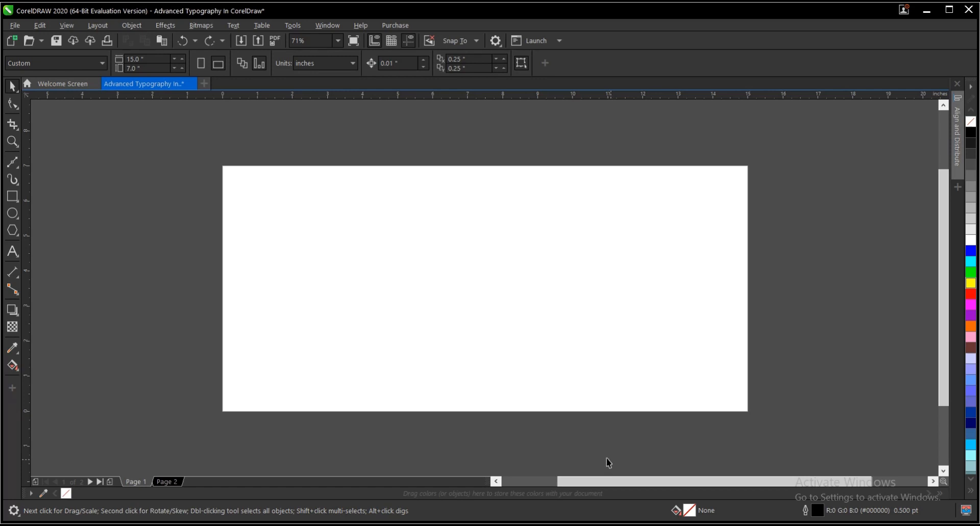
Add the artistic text "BIRTH" near the middle of the page
click(11, 251)
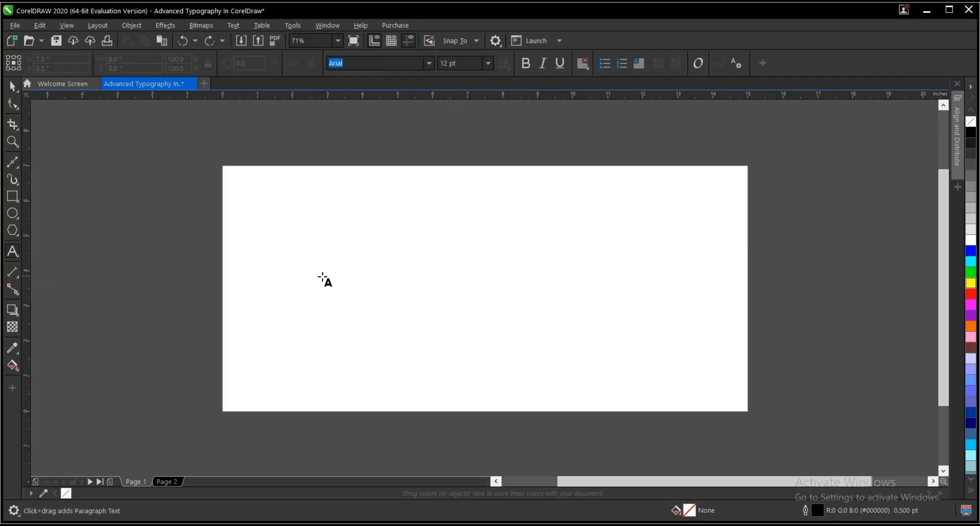
click(439, 282)
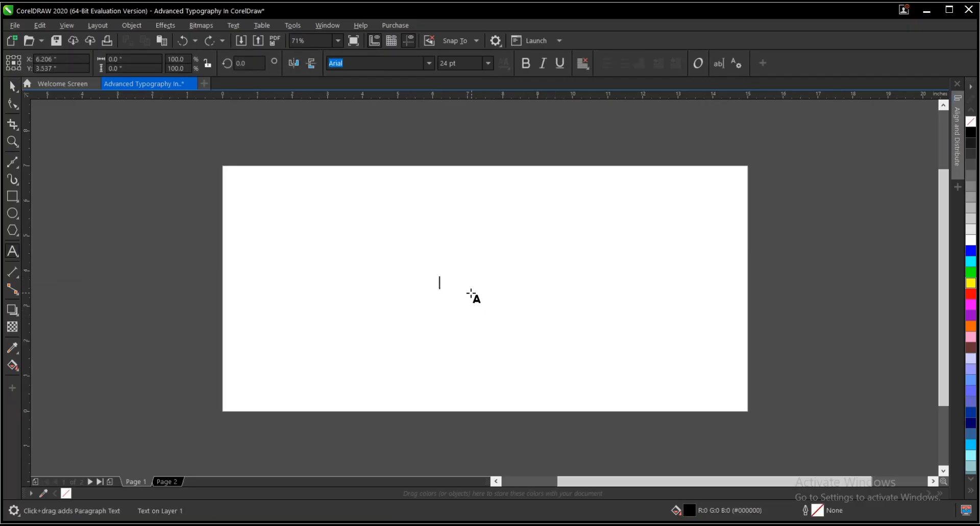
scroll(462, 292, up, 2)
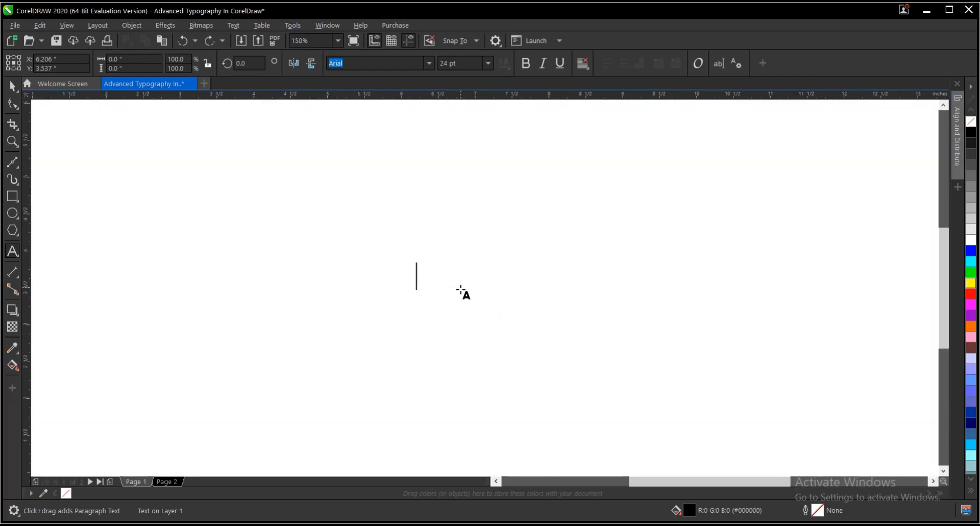
text(BIRTH)
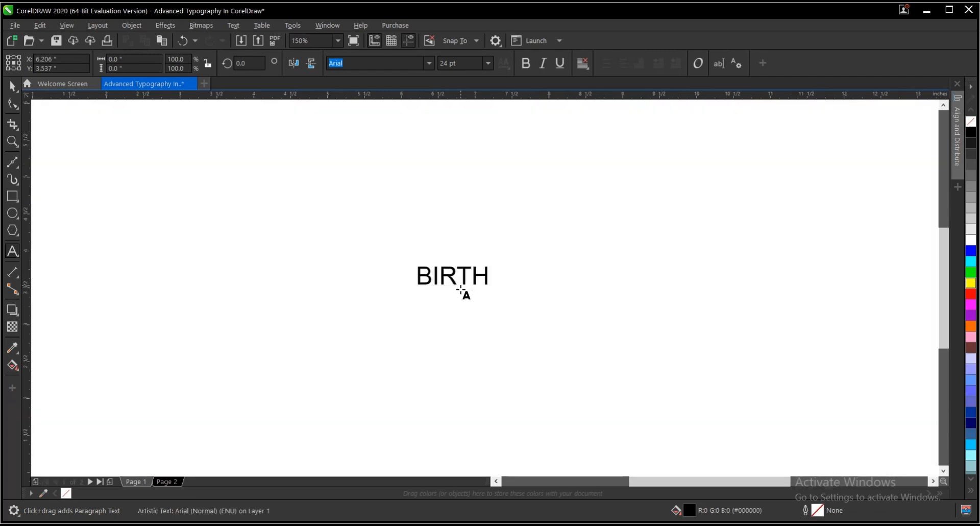
key(Escape)
click(12, 86)
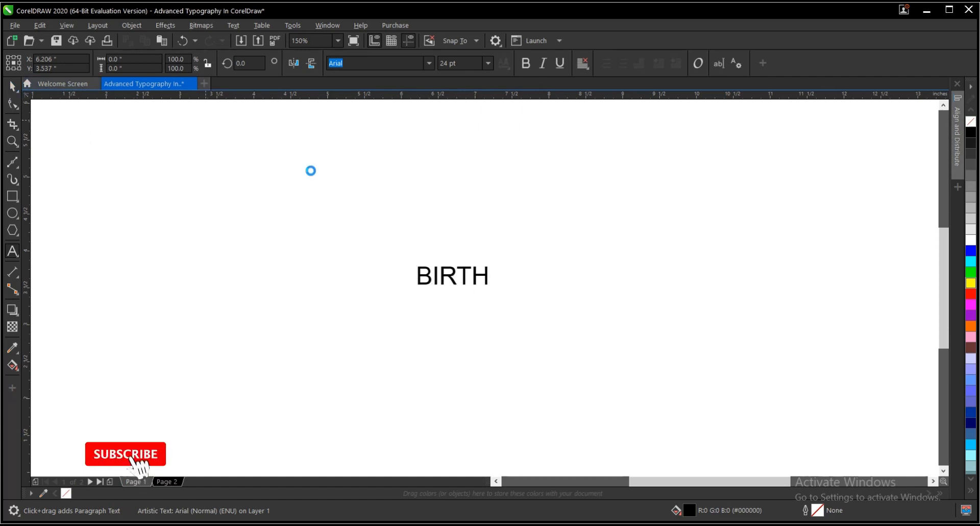
Set the font of the BIRTH text to Fractul (Bold)
scroll(477, 296, down, 1)
scroll(472, 288, up, 1)
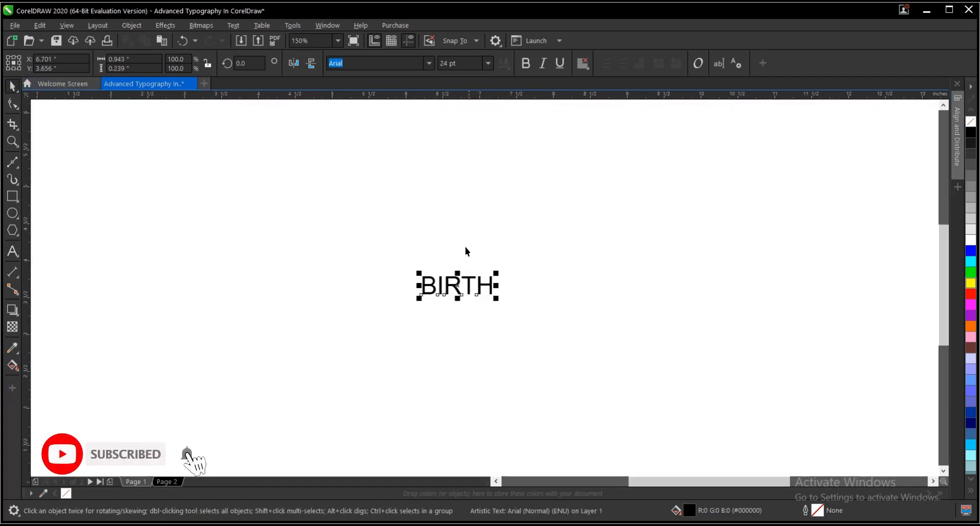
click(428, 63)
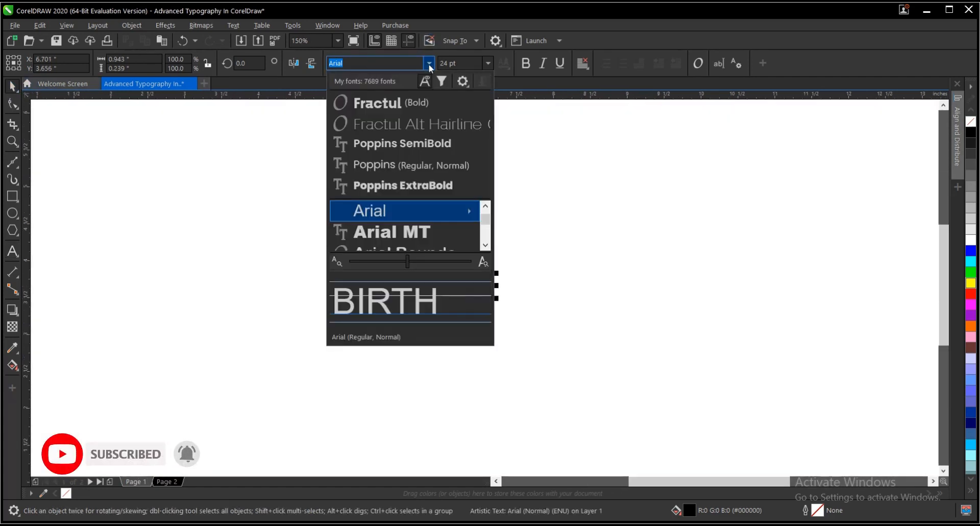
click(422, 105)
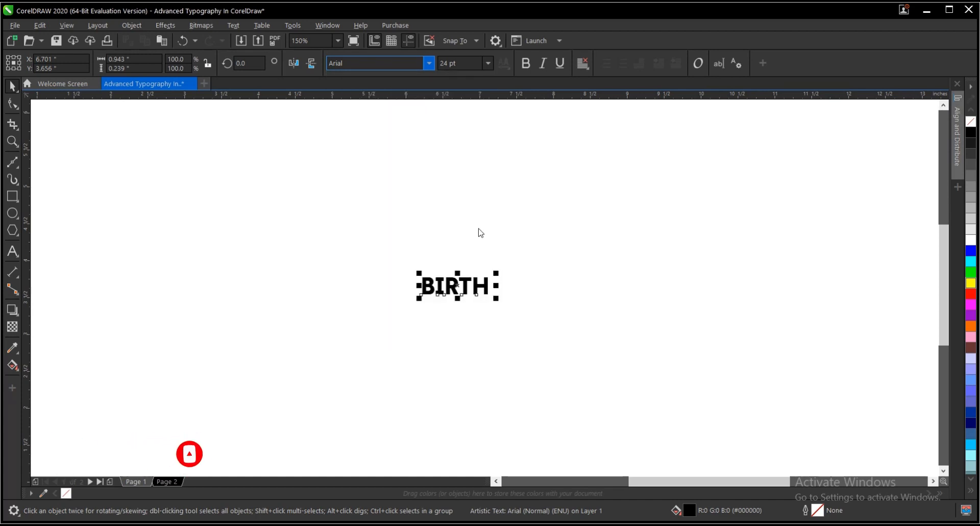
Center the BIRTH text on the page and enlarge it proportionally from its center to about 6.03 in wide
scroll(472, 294, down, 1)
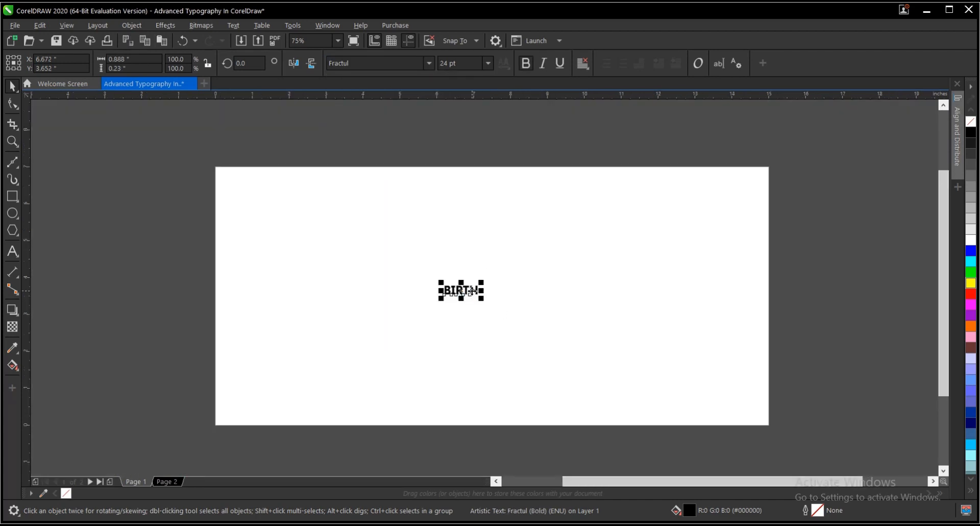
key(p)
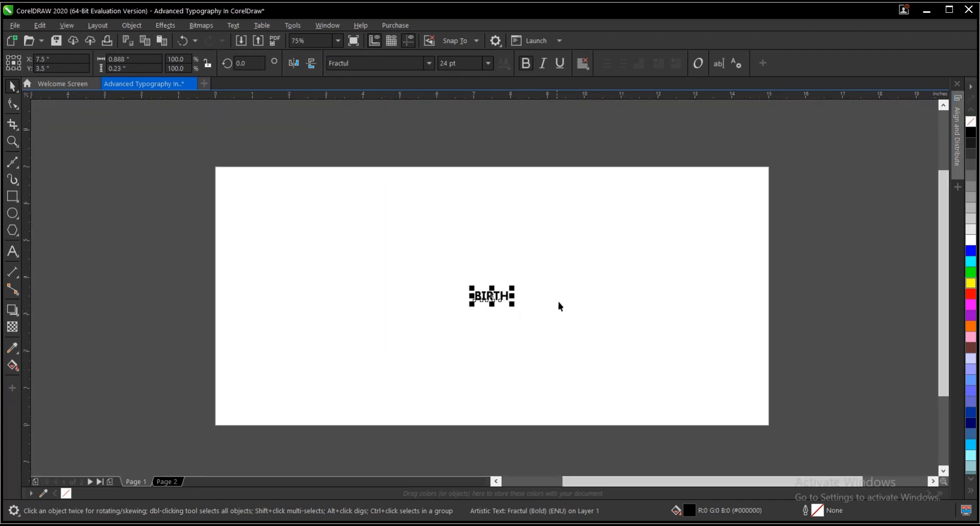
drag(557, 266, 444, 319)
drag(513, 305, 610, 386)
scroll(525, 307, up, 1)
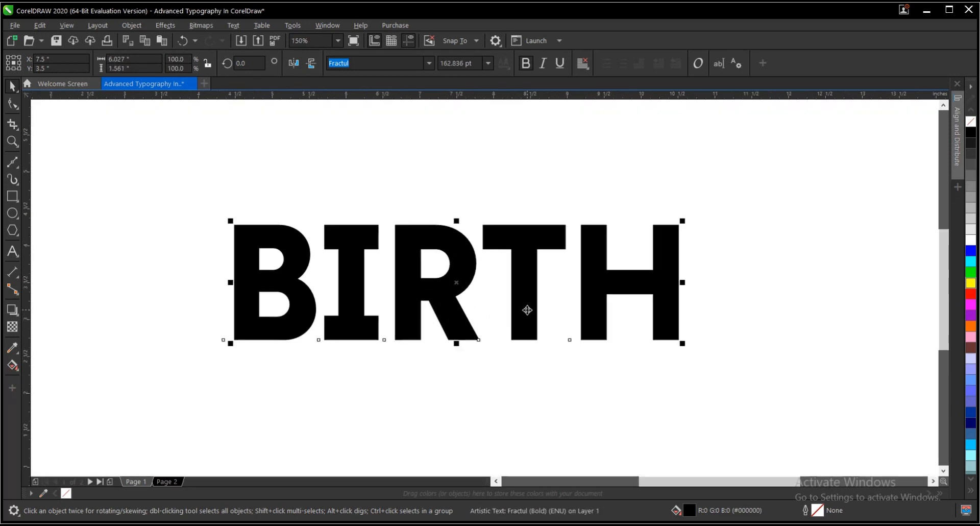
Break the BIRTH text into two lines, with BIR on the first and TH on the second
click(12, 251)
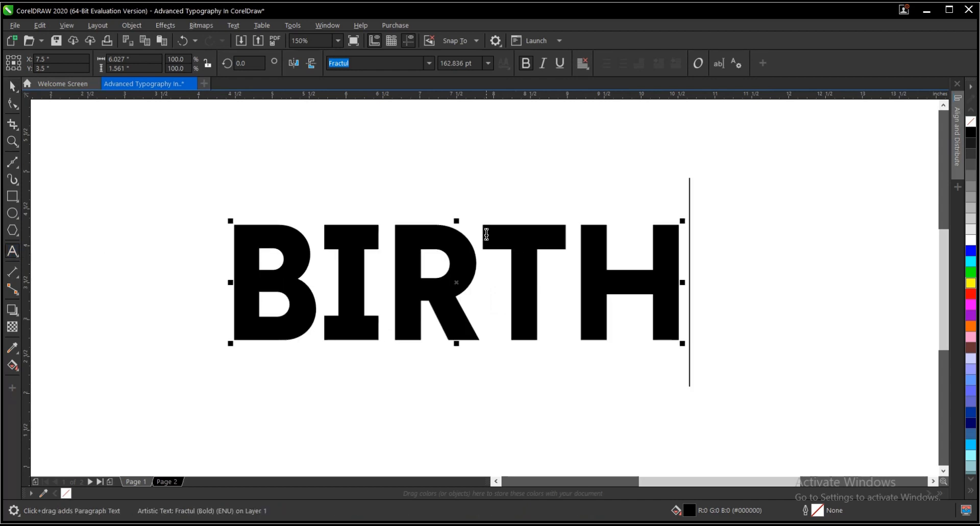
key(Left)
key(Left)
key(Return)
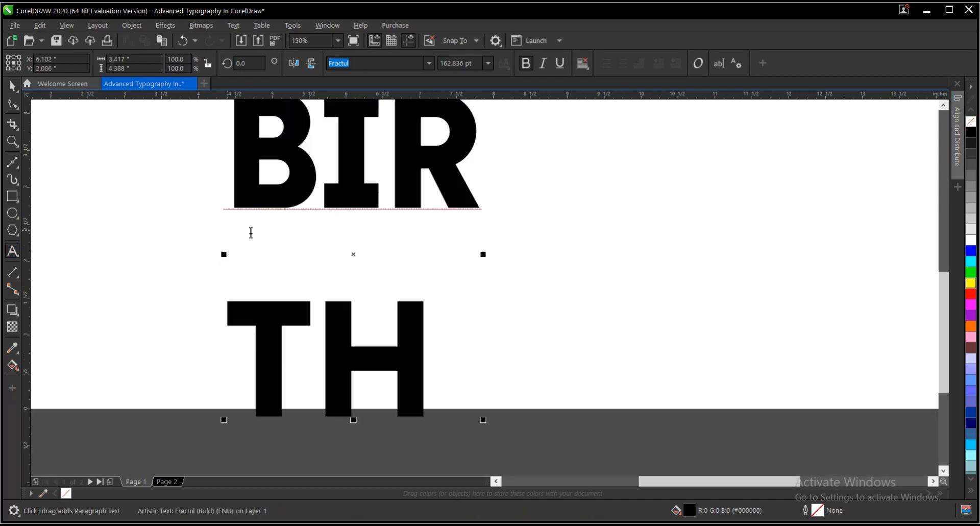
click(11, 87)
Tighten the line spacing so that TH sits just below BIR with a narrow gap
click(10, 103)
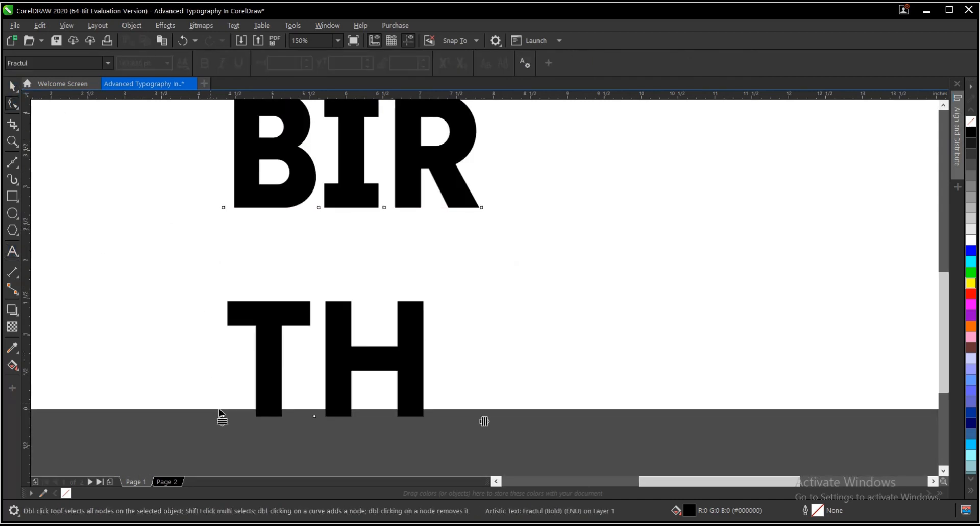
drag(223, 420, 306, 317)
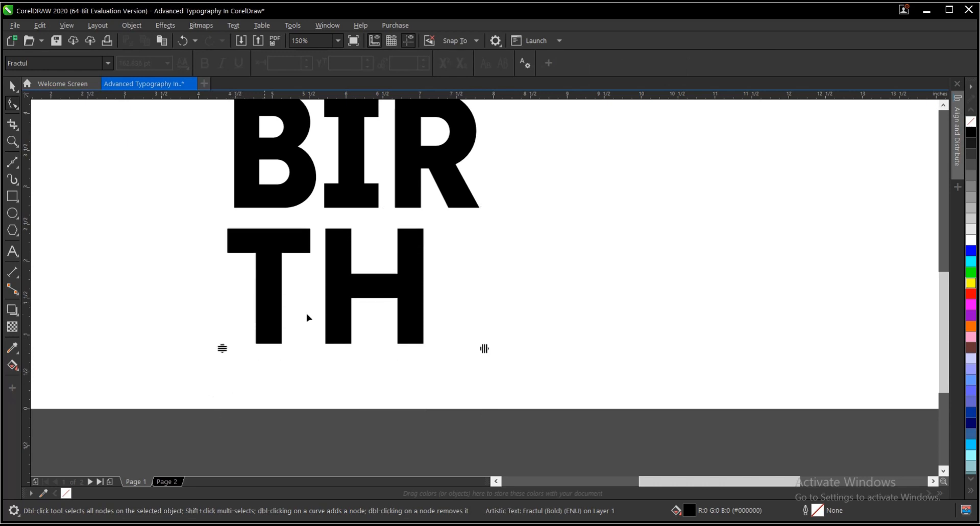
scroll(372, 343, down, 2)
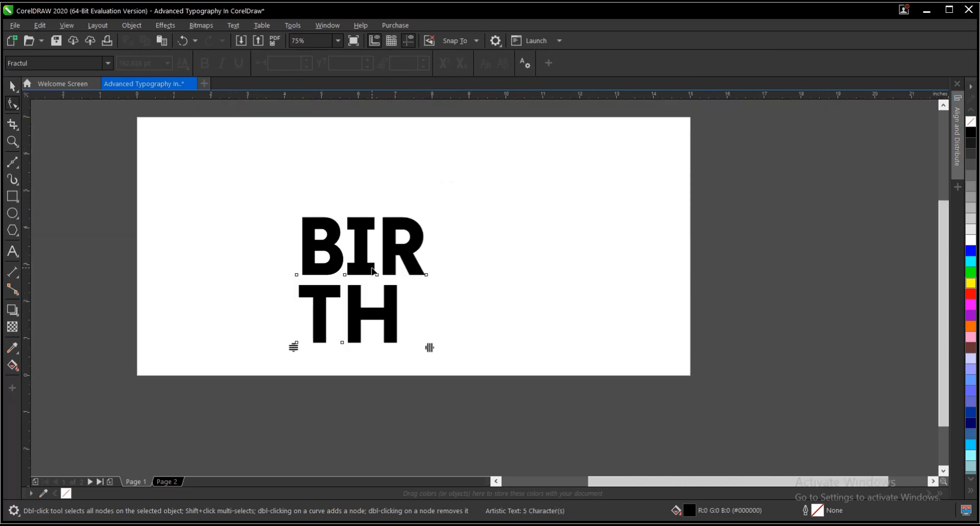
Move the two-line text to about X 4.08 in, and place a copy at the same height at about X 9.68 in
click(12, 86)
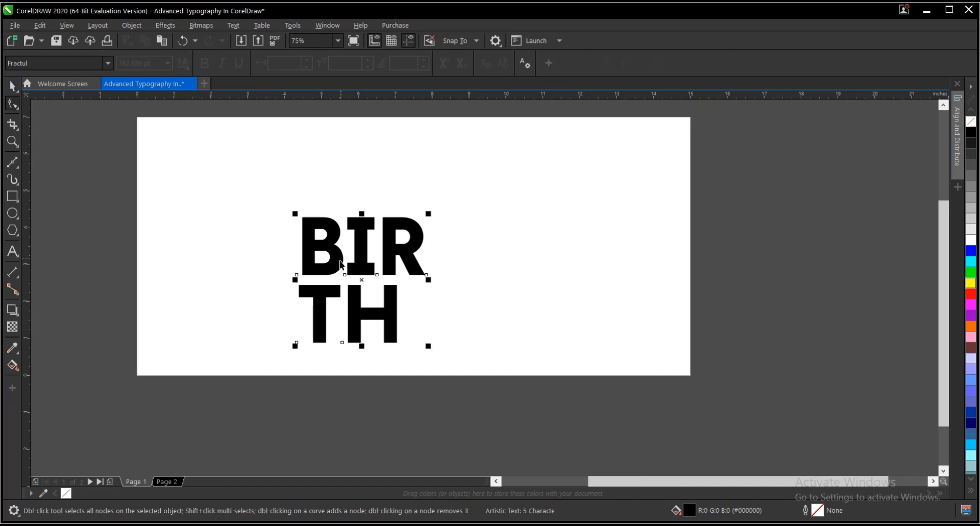
drag(340, 260, 286, 247)
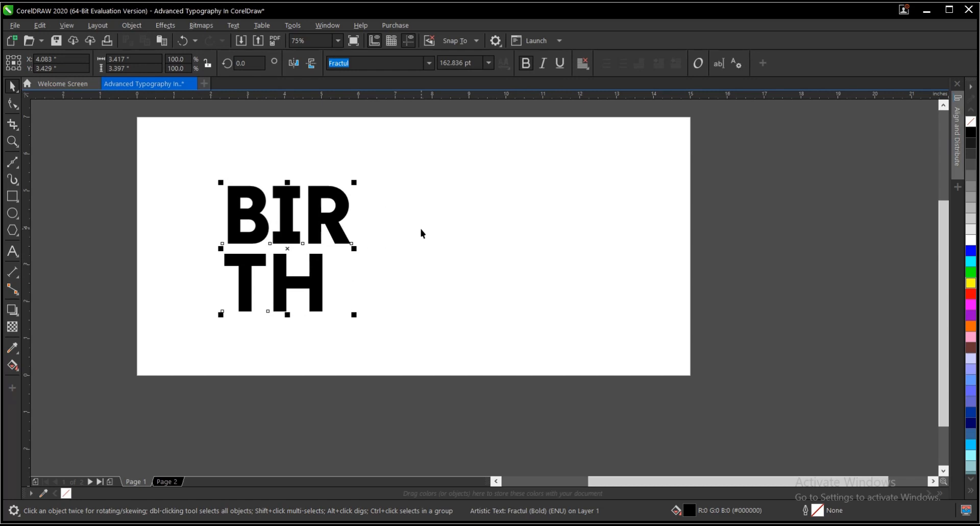
key(ctrl+d)
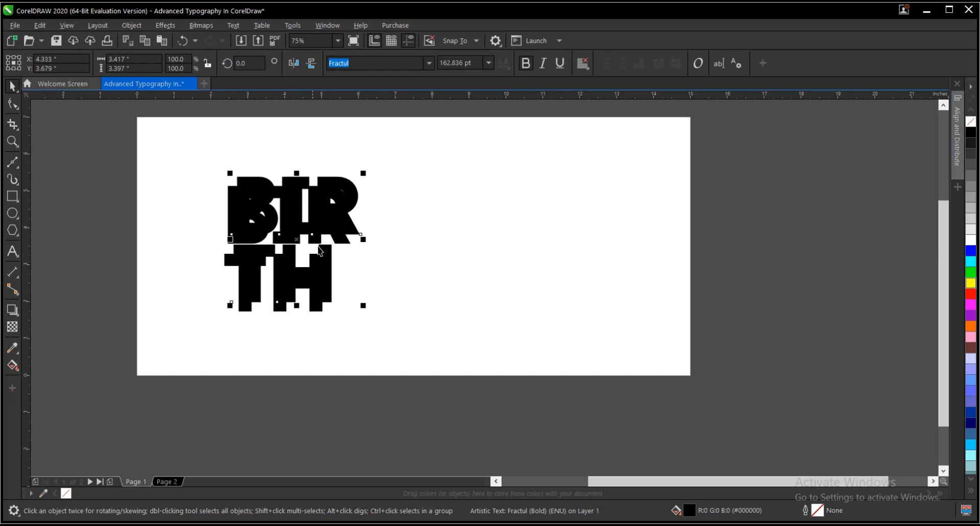
key(ctrl+z)
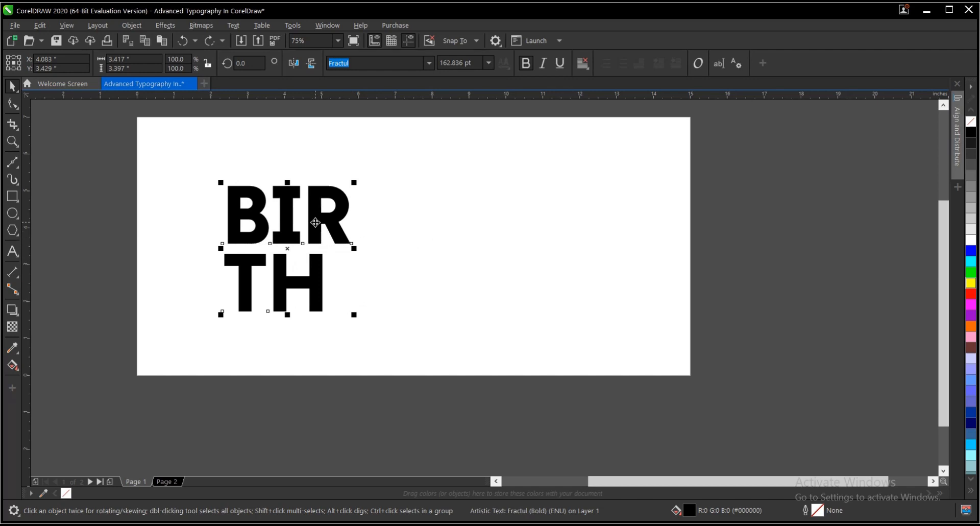
drag(310, 217, 455, 236)
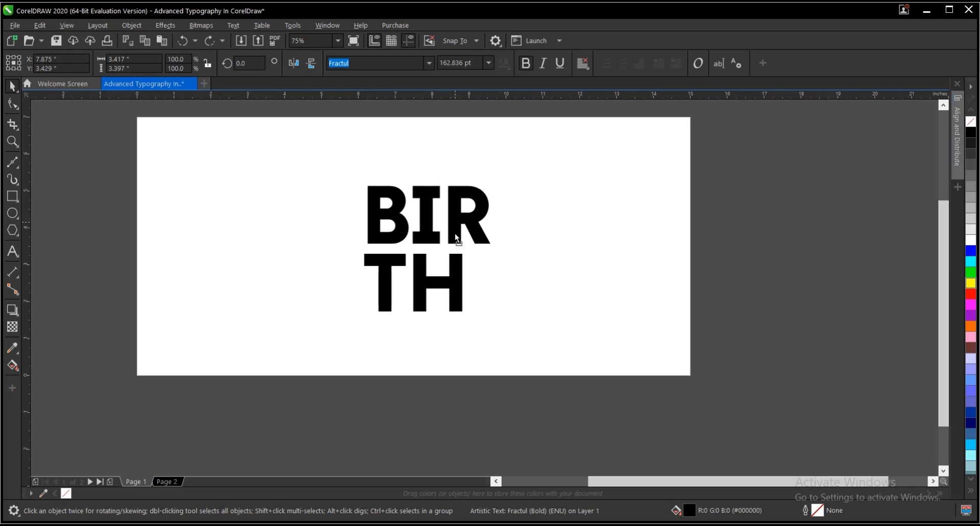
right_click(454, 234)
drag(455, 234, 522, 236)
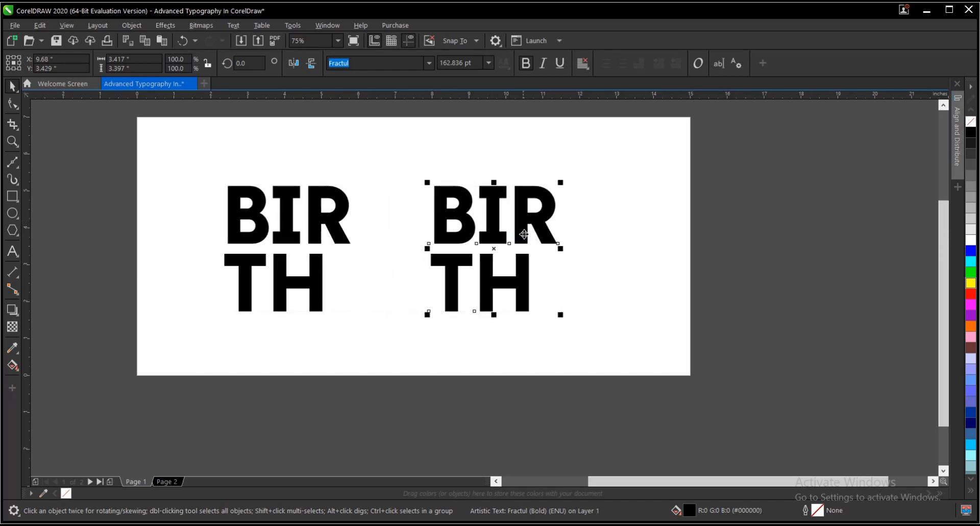
scroll(528, 209, up, 2)
click(659, 241)
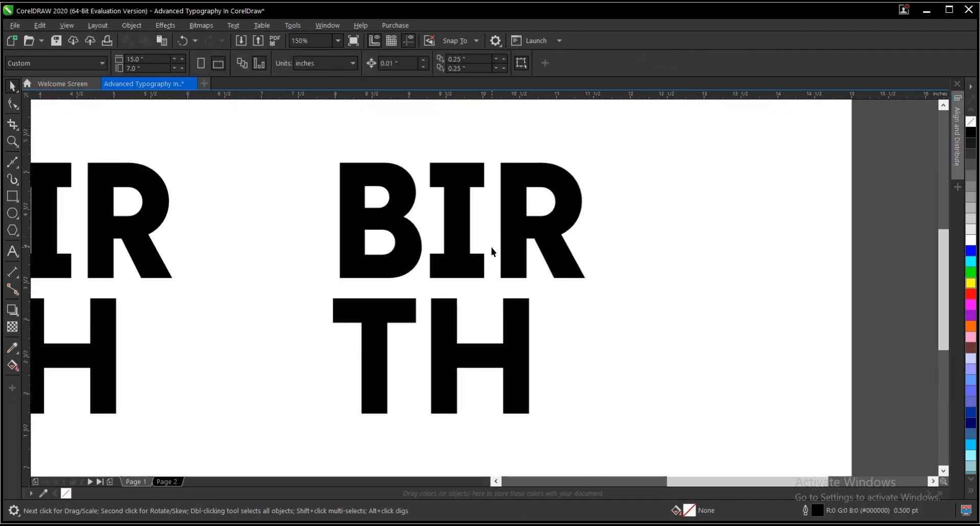
Break the copied text apart into lines, then break both BIR and TH into individual letters
click(508, 244)
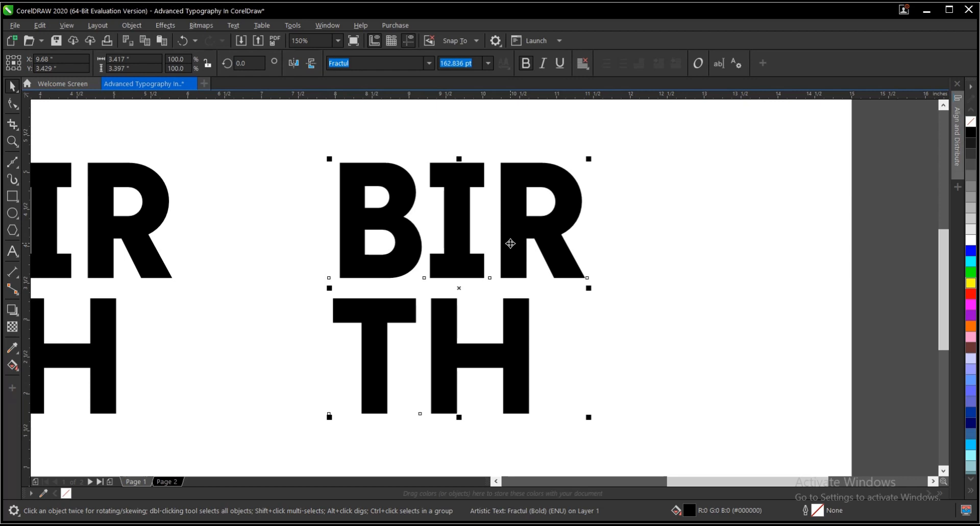
key(ctrl+k)
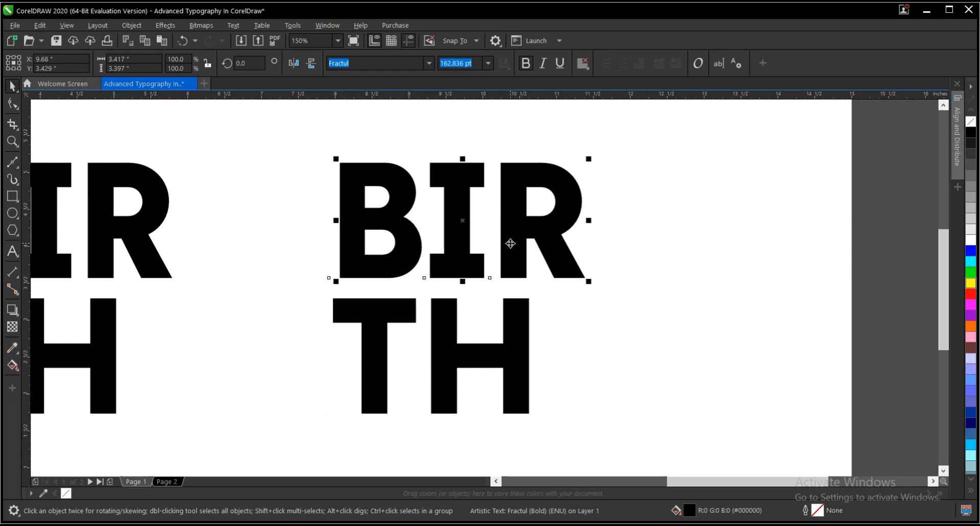
key(ctrl+k)
click(517, 315)
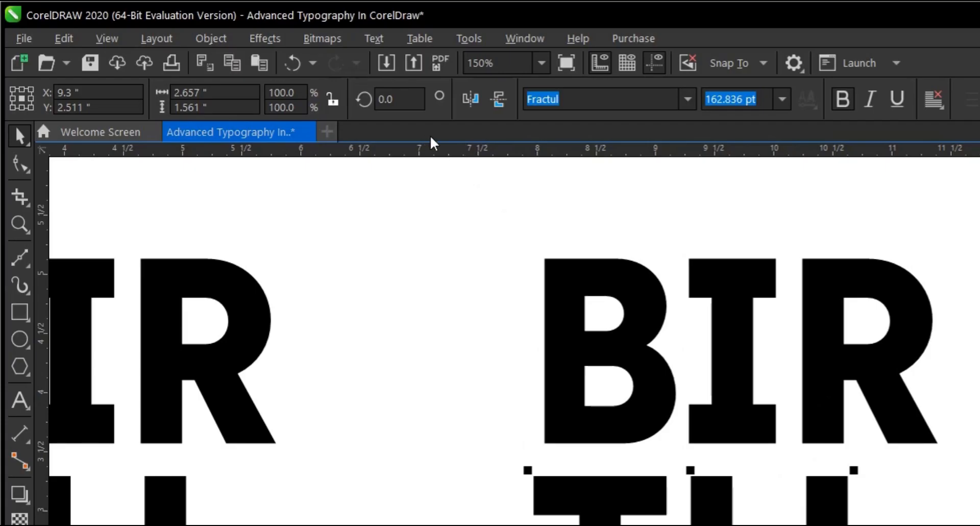
click(220, 42)
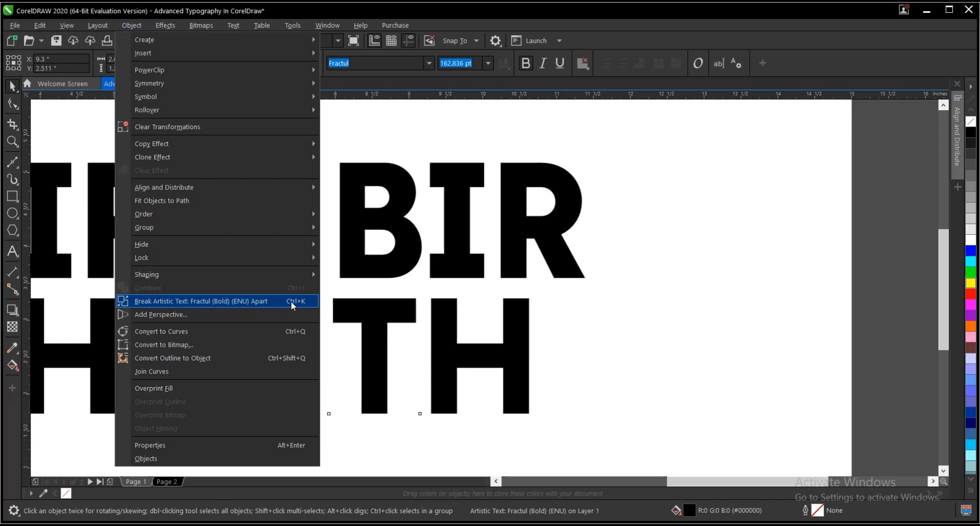
click(291, 303)
click(646, 372)
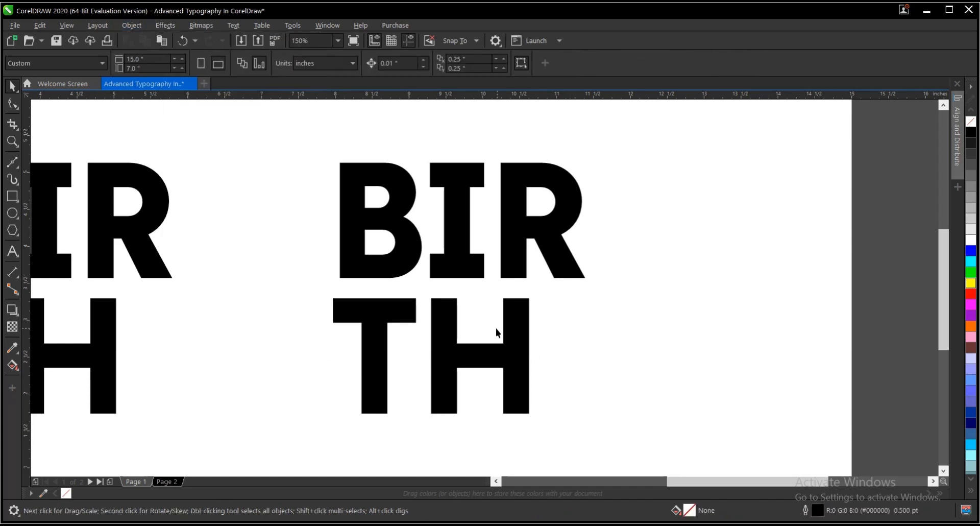
Move the original two-line text further left, away from the separated letters
scroll(634, 334, down, 2)
drag(409, 199, 263, 398)
drag(340, 307, 281, 307)
scroll(562, 337, up, 2)
click(538, 267)
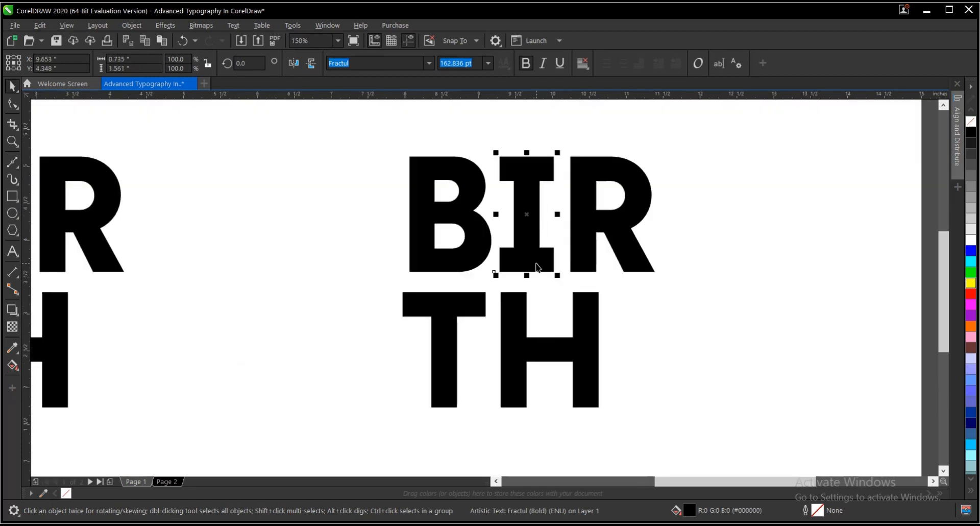
click(771, 276)
Add a horizontal guideline along the top edge of the separated BIR letters and a vertical guideline along the left edge of the B
scroll(571, 174, up, 2)
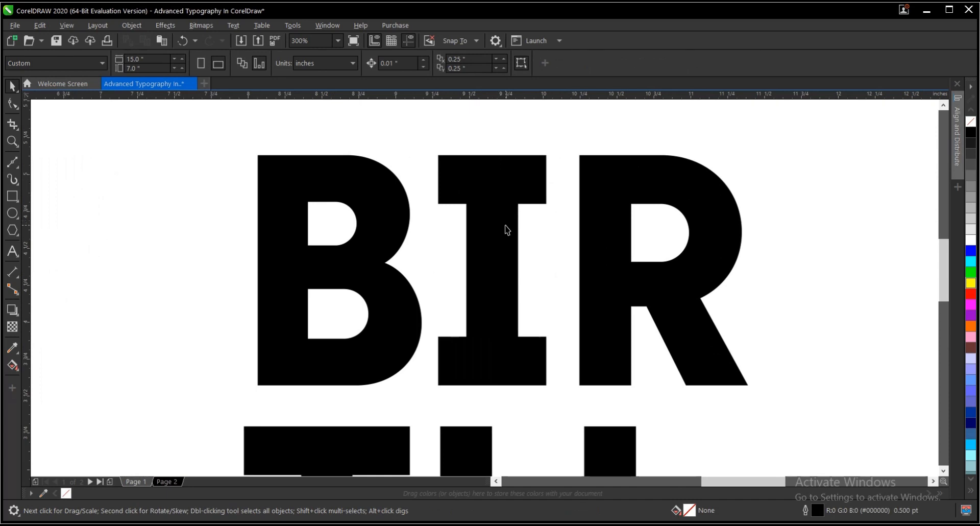
drag(516, 95, 519, 156)
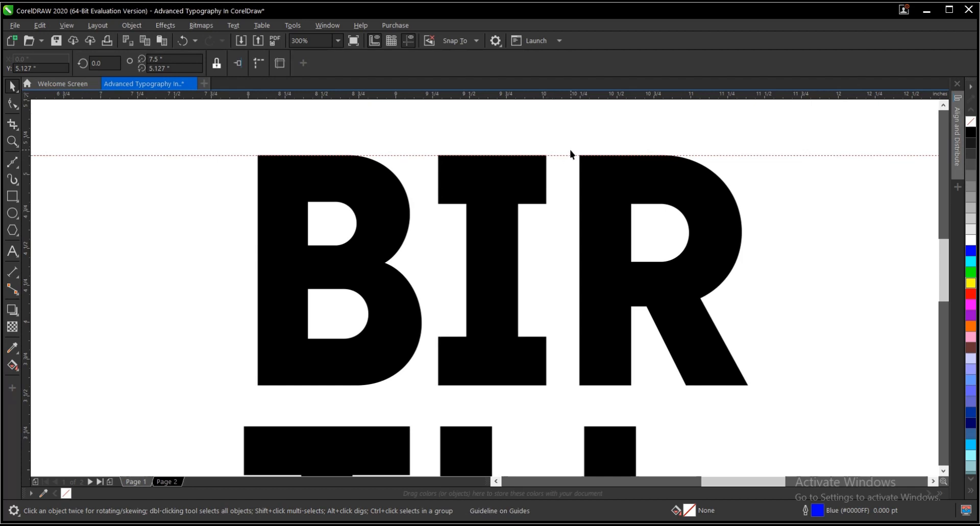
scroll(525, 200, down, 2)
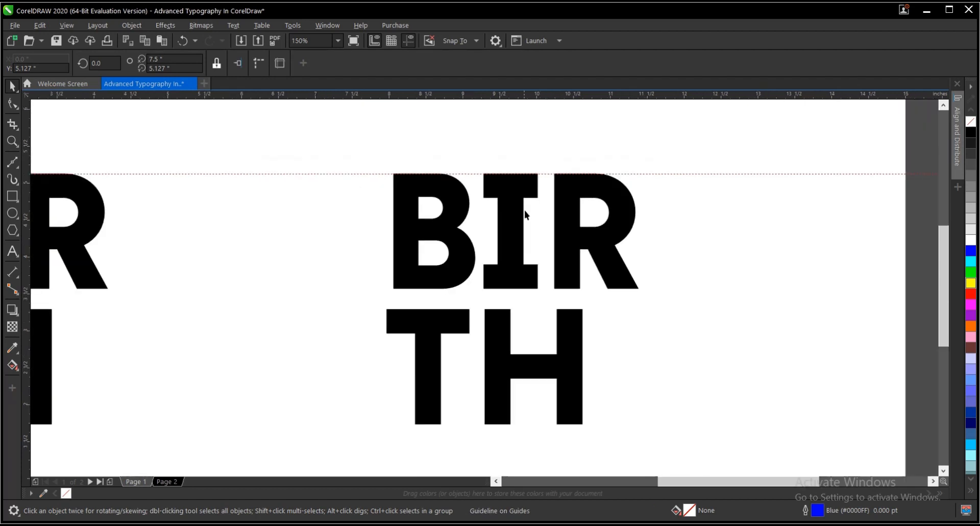
click(400, 225)
click(339, 225)
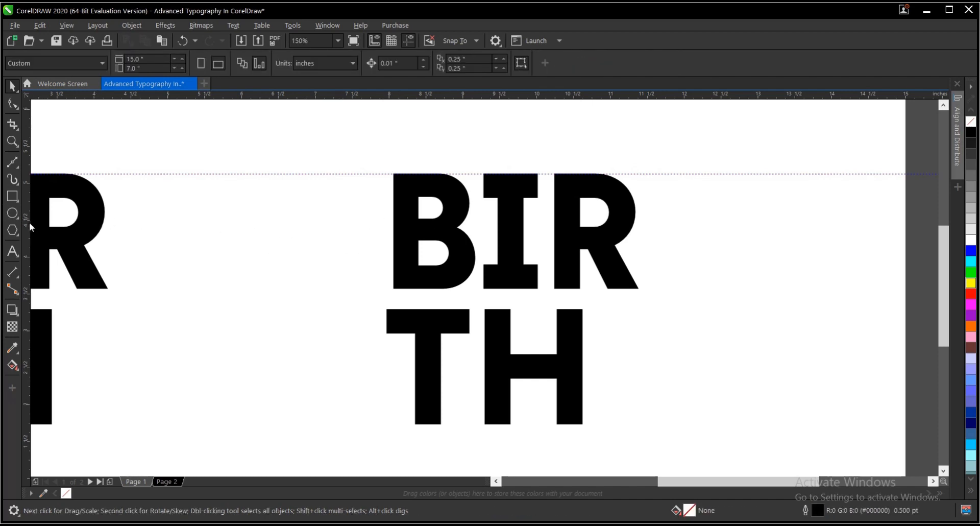
drag(29, 222, 395, 245)
Shift the separated T horizontally so its left edge meets the vertical guideline under the B
click(416, 328)
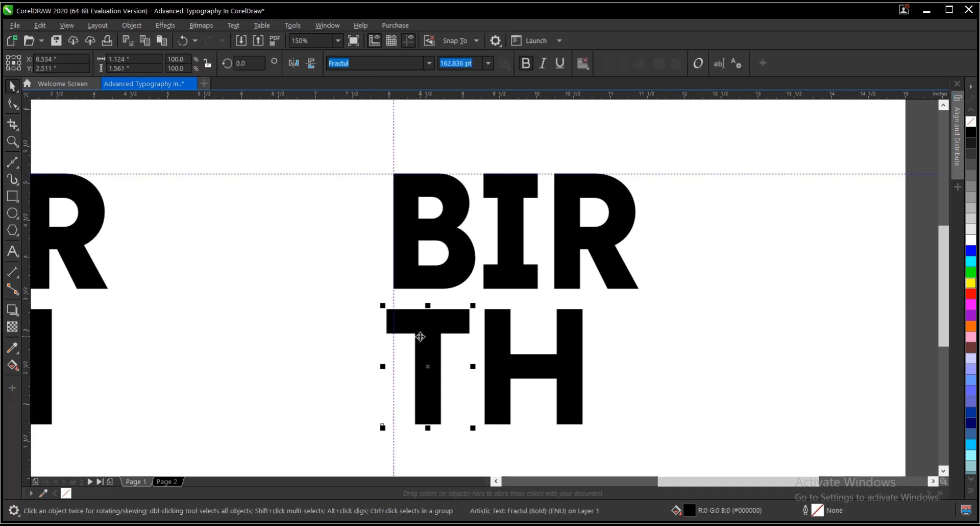
scroll(415, 328, up, 2)
mouse_move(391, 306)
mouse_down()
mouse_move(413, 308)
mouse_move(403, 308)
mouse_up()
scroll(404, 309, down, 2)
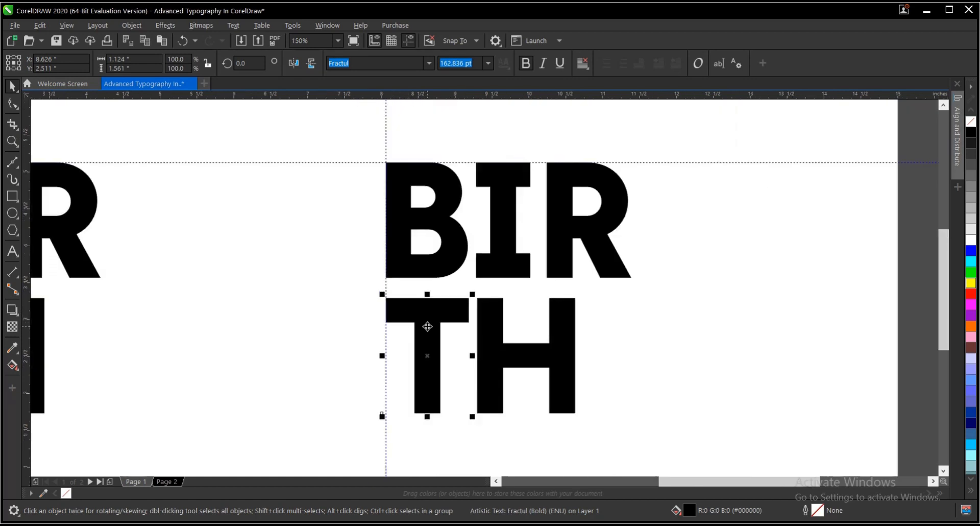
Move the T and H together straight up to Y 2.702 inches, narrowing the gap beneath BIR
shift+click(429, 269)
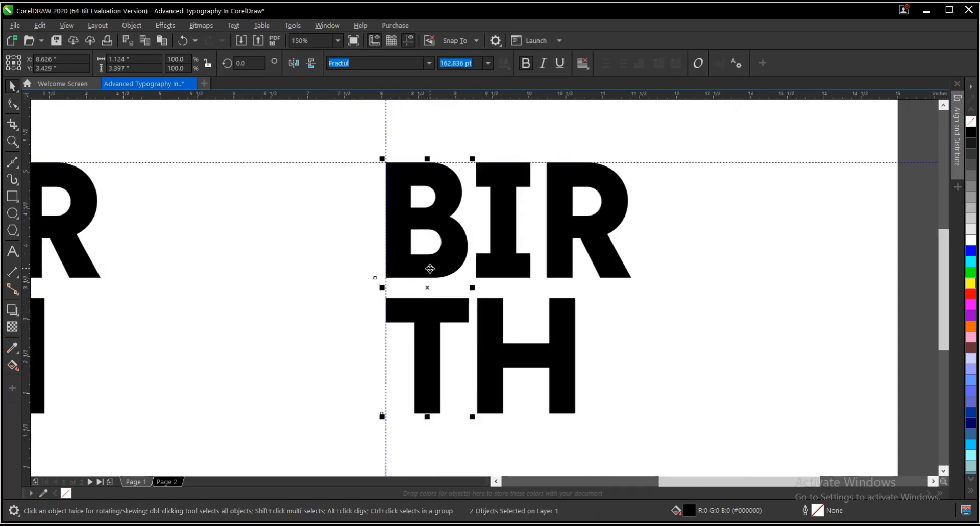
click(333, 276)
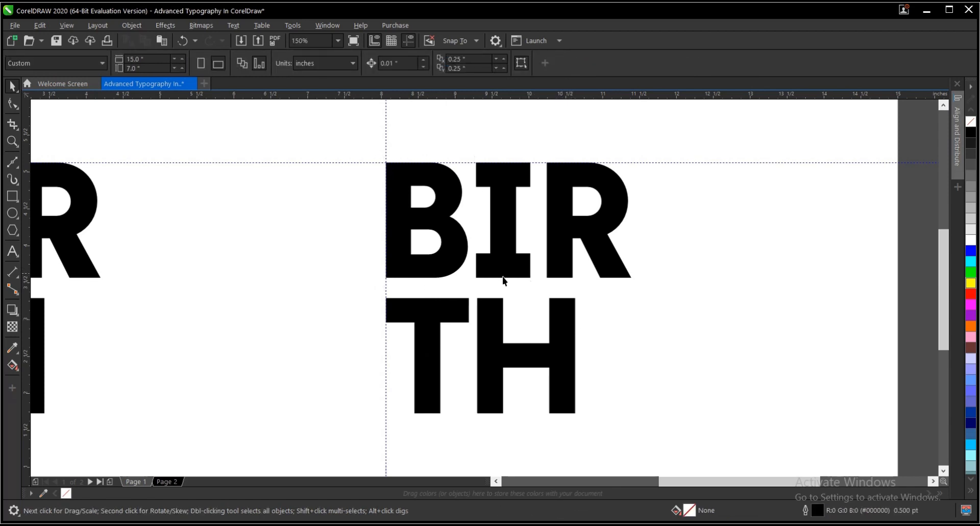
drag(342, 270, 621, 463)
scroll(487, 325, up, 2)
drag(484, 309, 482, 280)
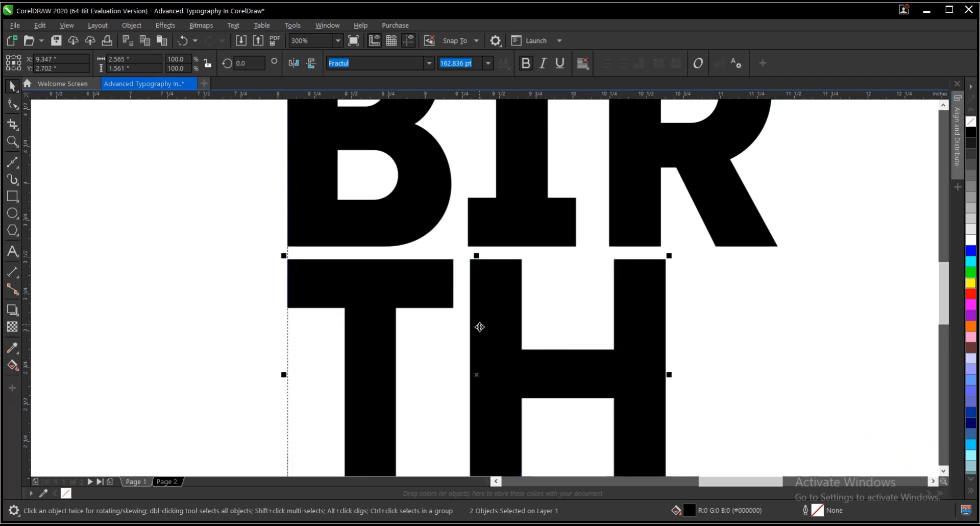
scroll(480, 325, down, 2)
click(674, 334)
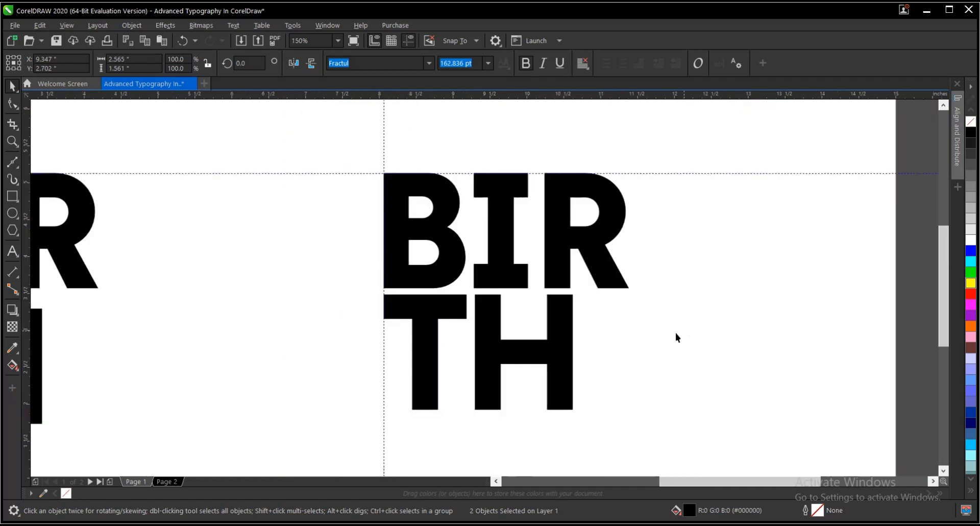
Align the right edge of the separated H with the right edge of the R above it
click(556, 352)
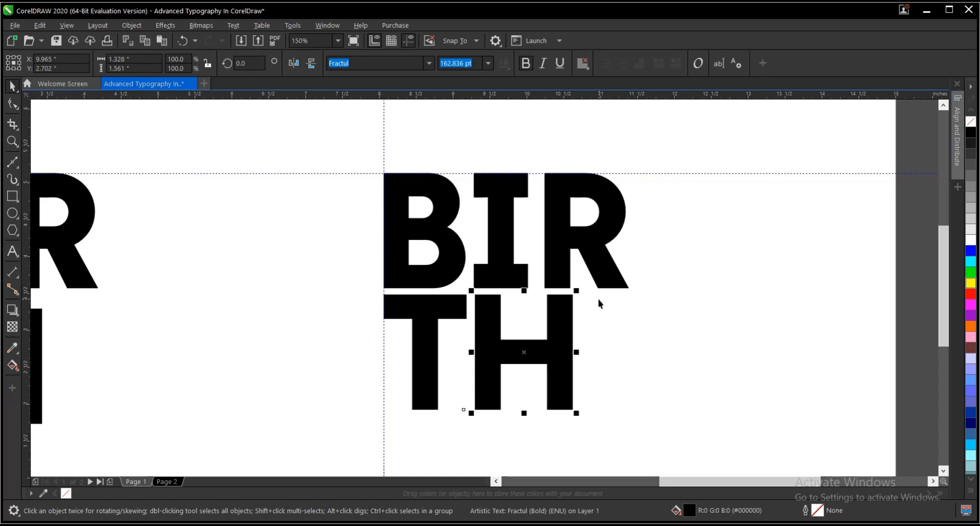
shift+click(598, 251)
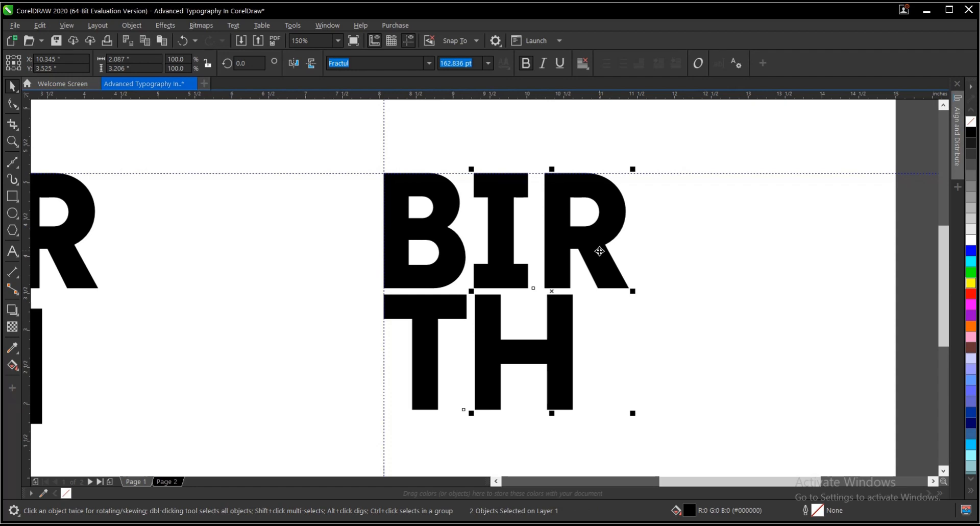
key(r)
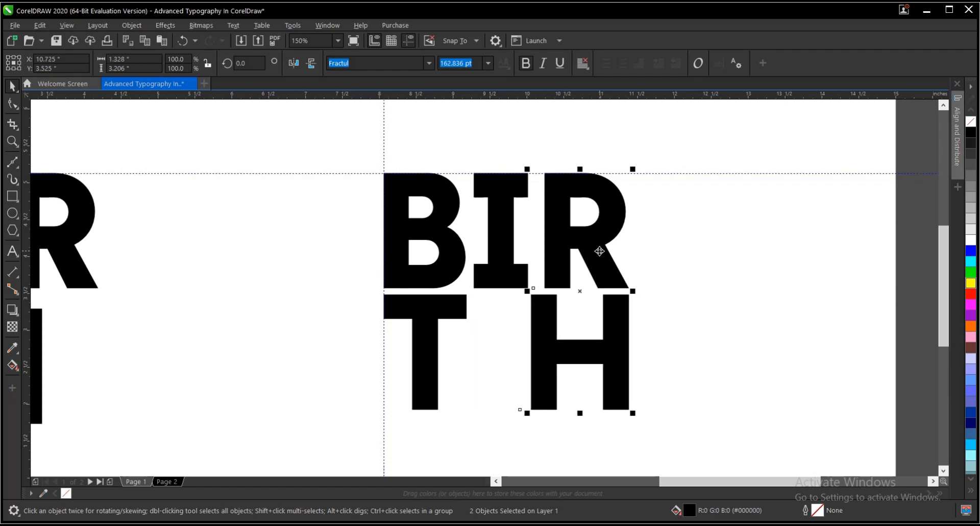
click(699, 316)
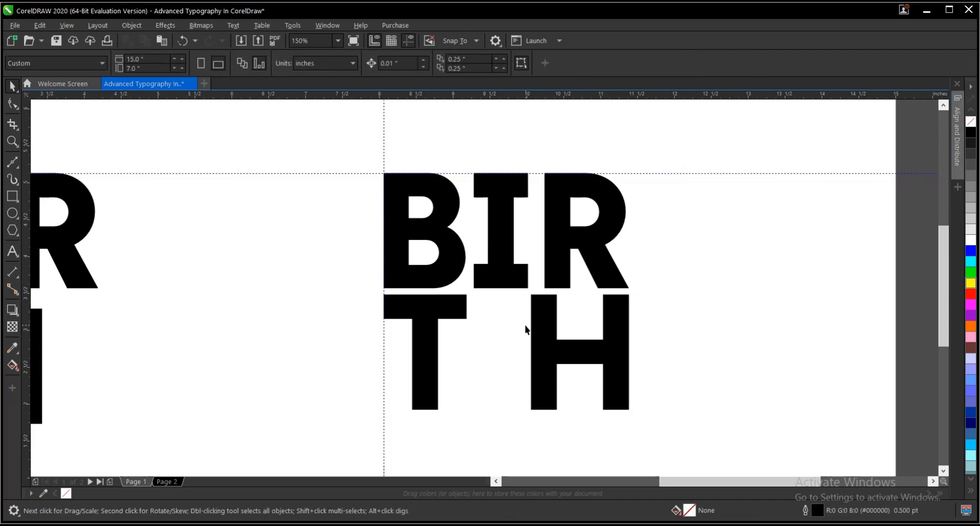
Convert the separated H to curves so its nodes can be edited
click(550, 325)
scroll(551, 327, up, 2)
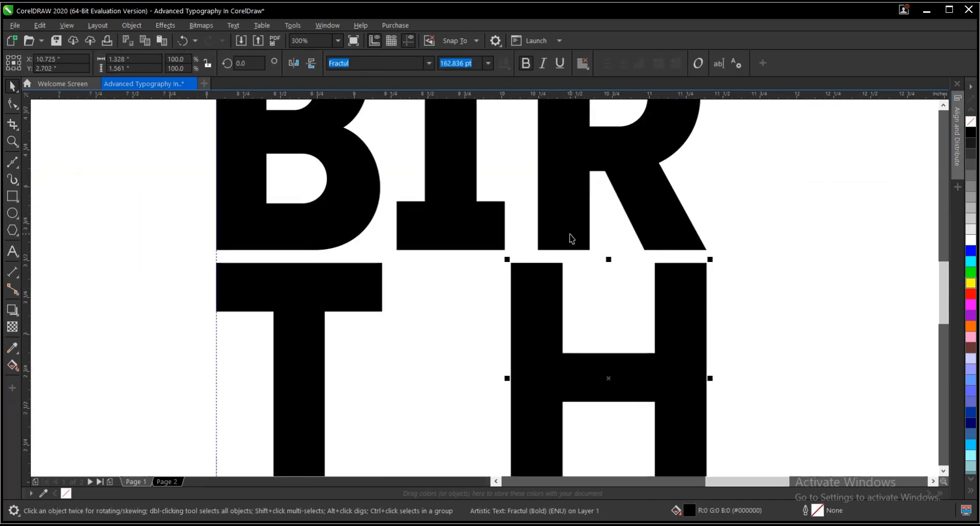
scroll(552, 240, down, 2)
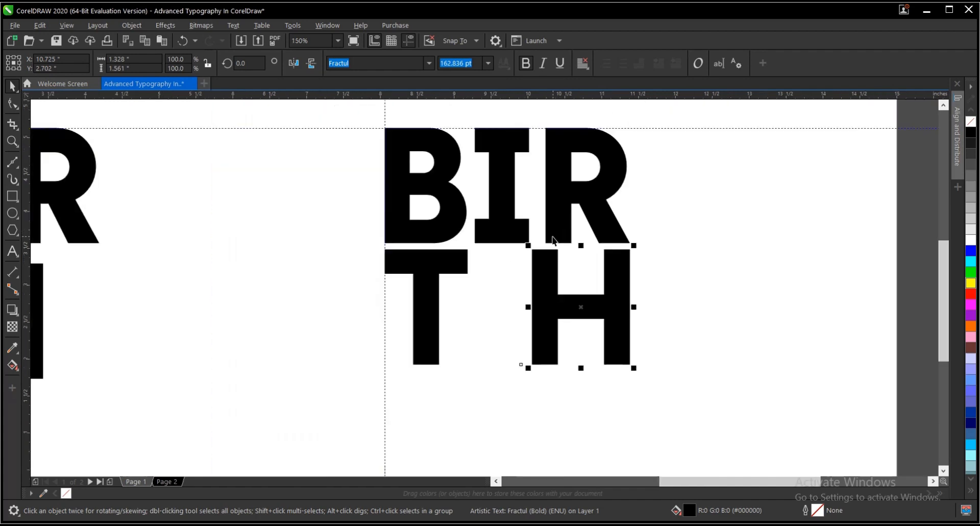
right_click(549, 266)
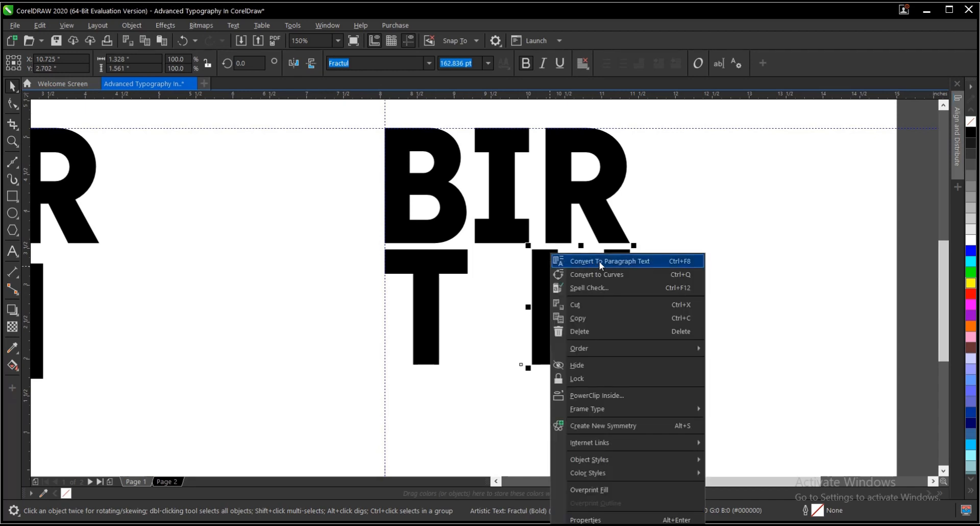
click(604, 274)
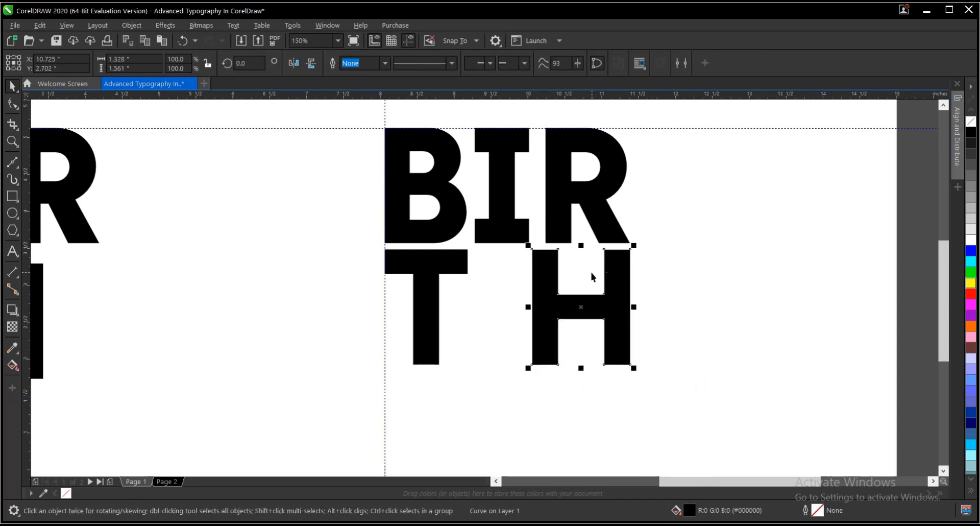
Shift all nodes of the H's left stem horizontally to the right so the stem sits under the R's vertical stem
scroll(562, 292, up, 4)
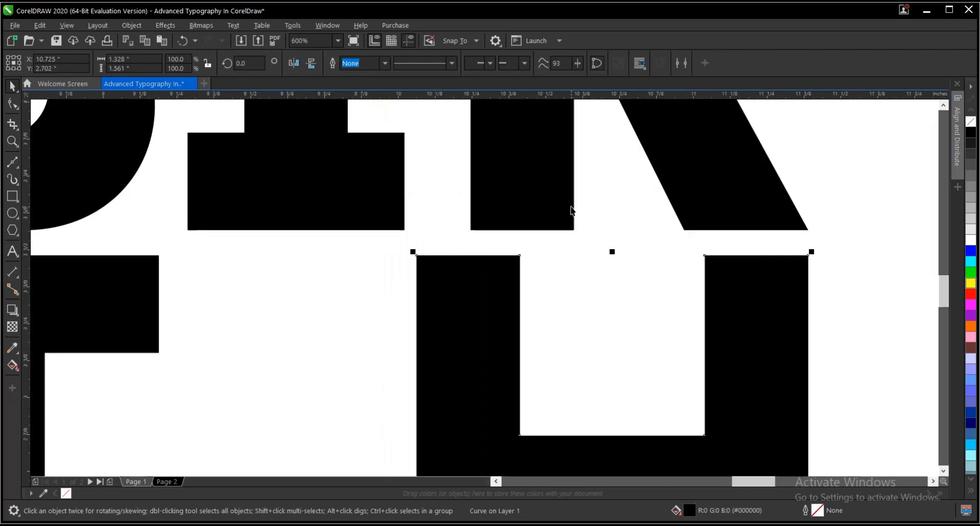
scroll(539, 240, down, 2)
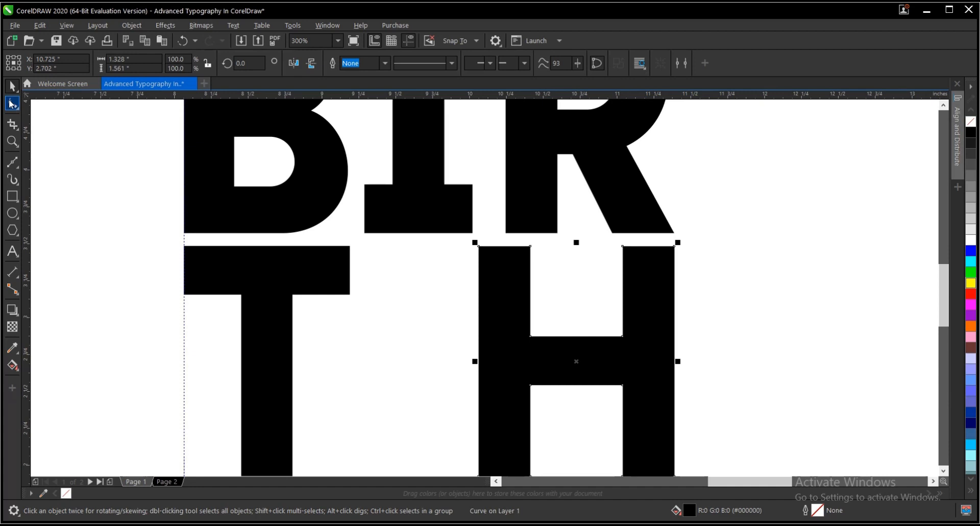
scroll(553, 281, down, 2)
scroll(513, 328, up, 2)
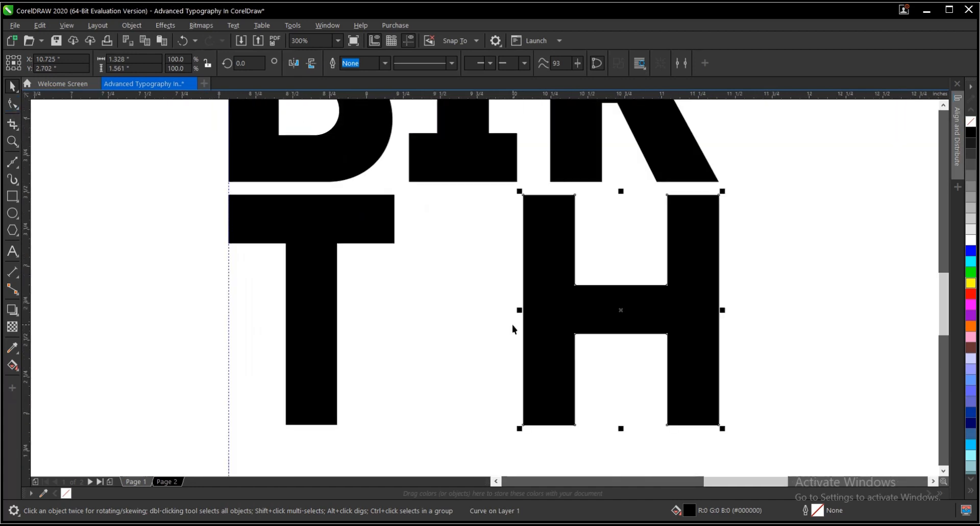
click(12, 104)
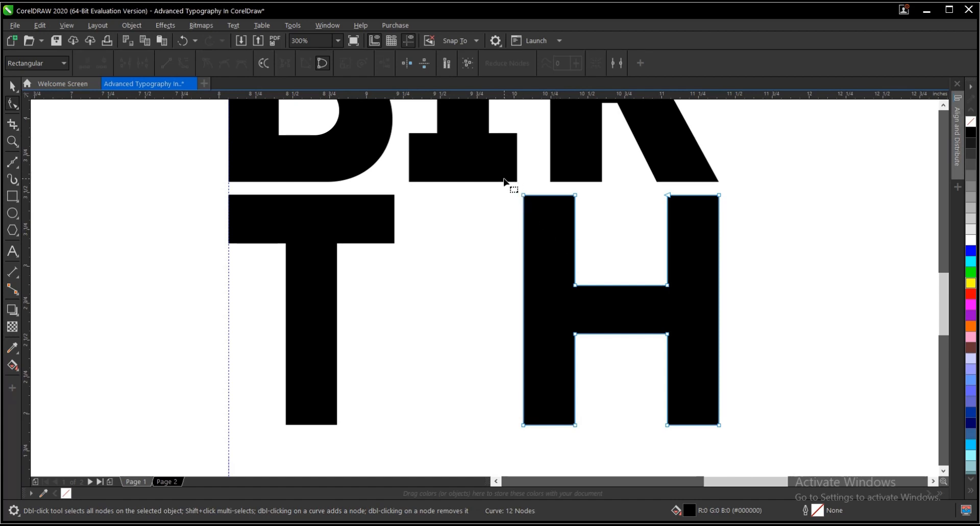
drag(504, 180, 585, 457)
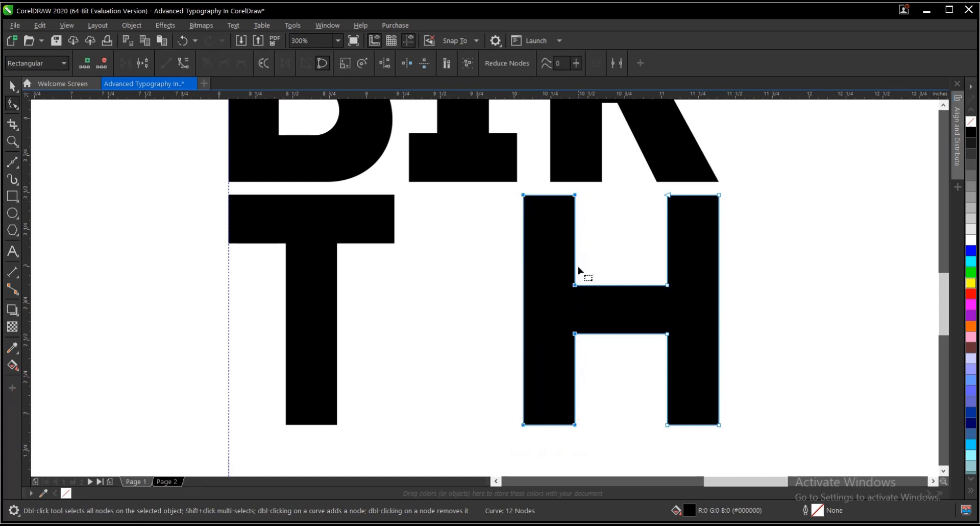
scroll(577, 201, up, 2)
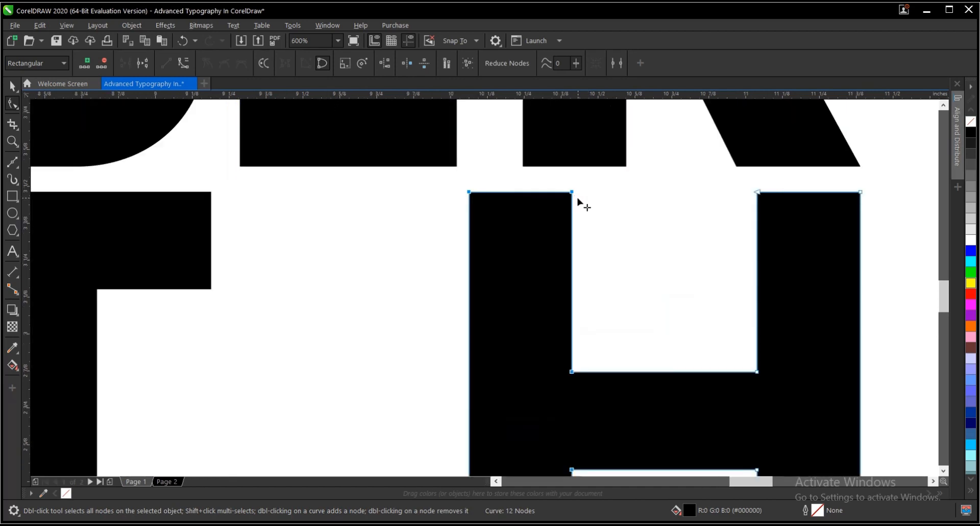
drag(572, 192, 626, 193)
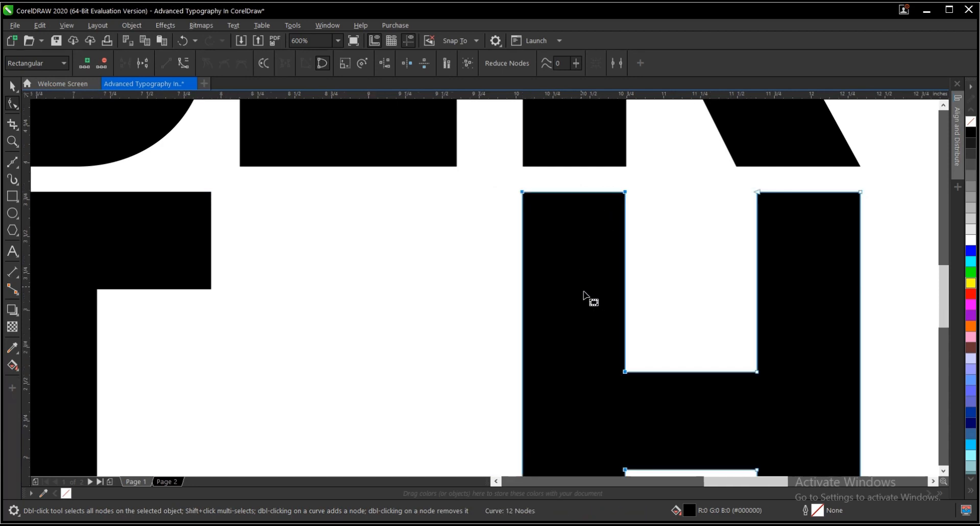
Add vertical guidelines along both edges of the R's vertical stem, at X 10.245 and 10.594 inches
scroll(586, 296, down, 2)
scroll(601, 223, up, 2)
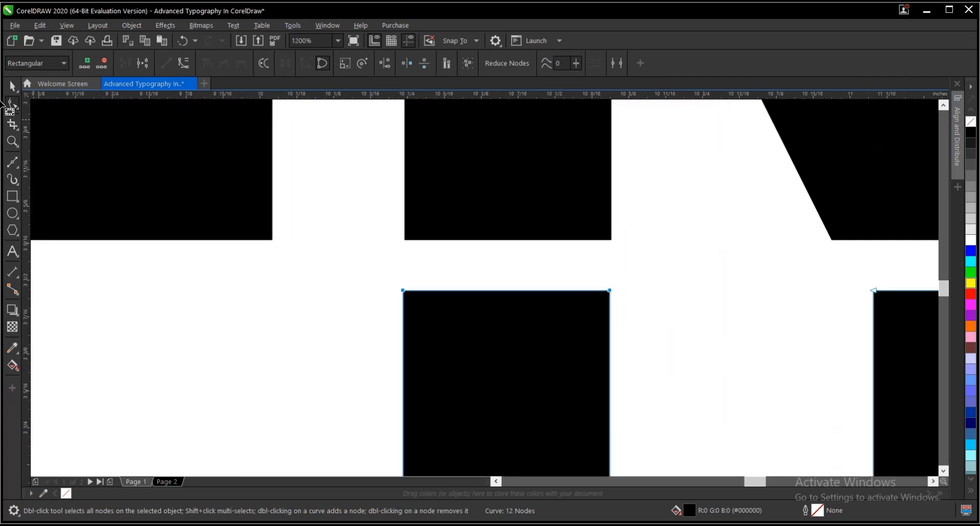
click(14, 86)
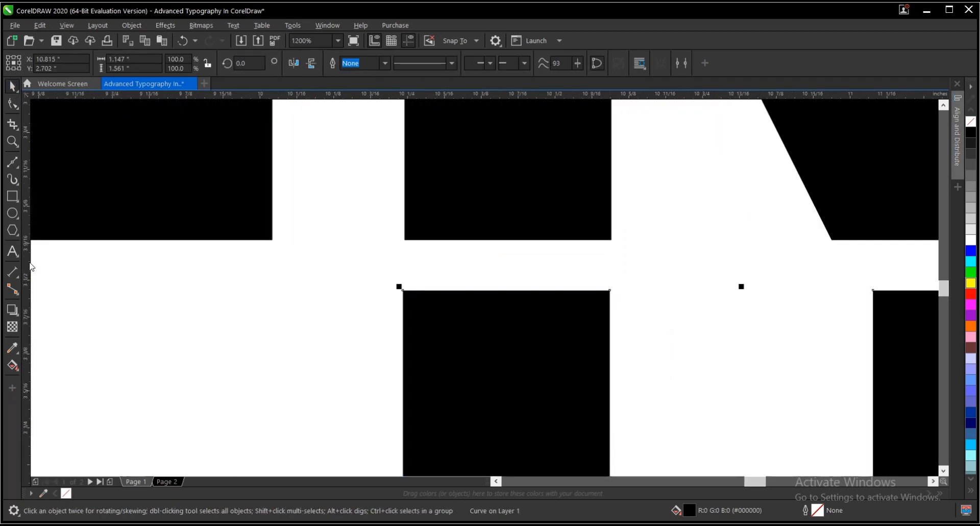
drag(331, 268, 405, 226)
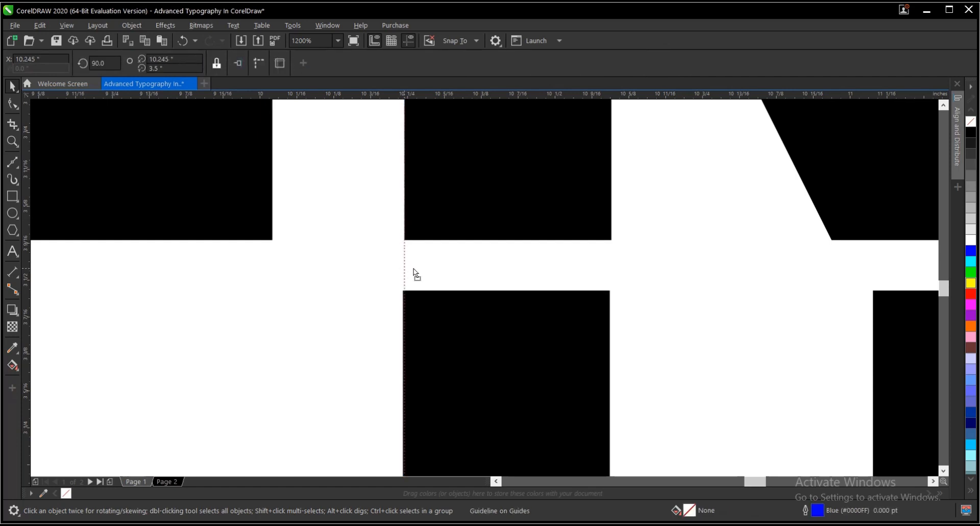
drag(414, 274, 610, 241)
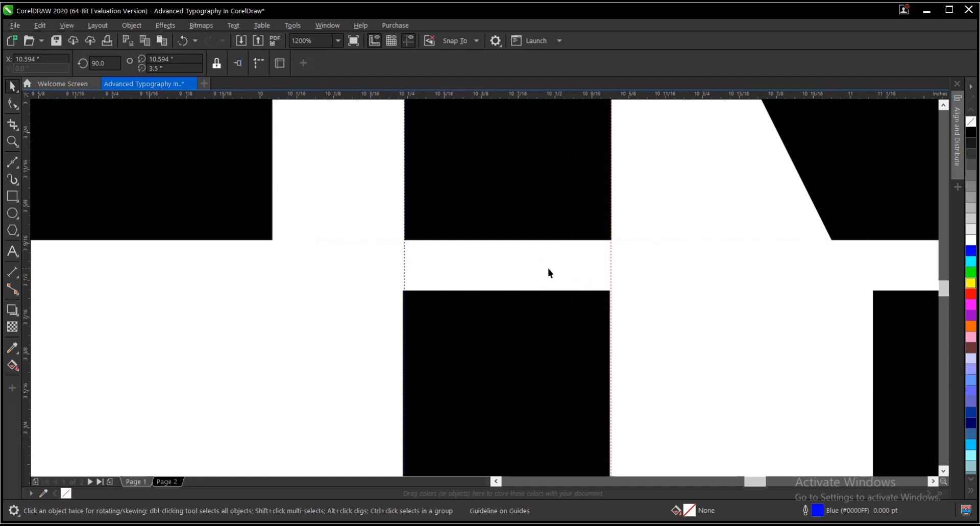
Nudge the H's left-stem nodes 0.002 inches right so the stem's right edge snaps to the guideline at the R's stem
scroll(549, 273, down, 3)
scroll(533, 347, up, 8)
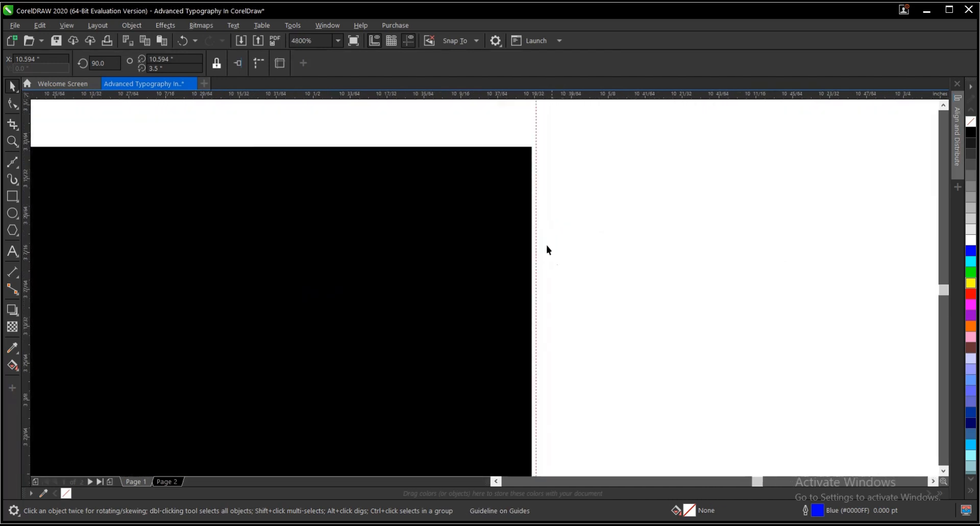
scroll(550, 257, down, 2)
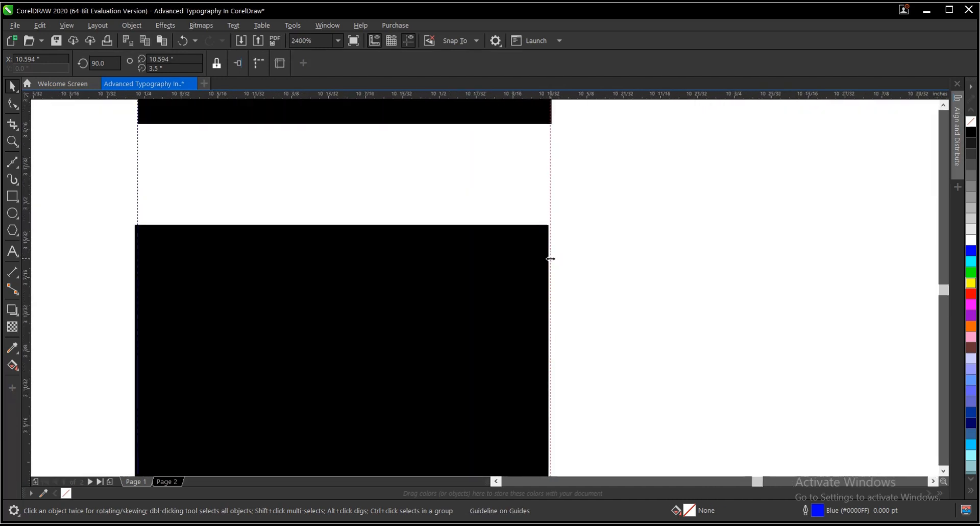
scroll(541, 241, down, 1)
click(537, 240)
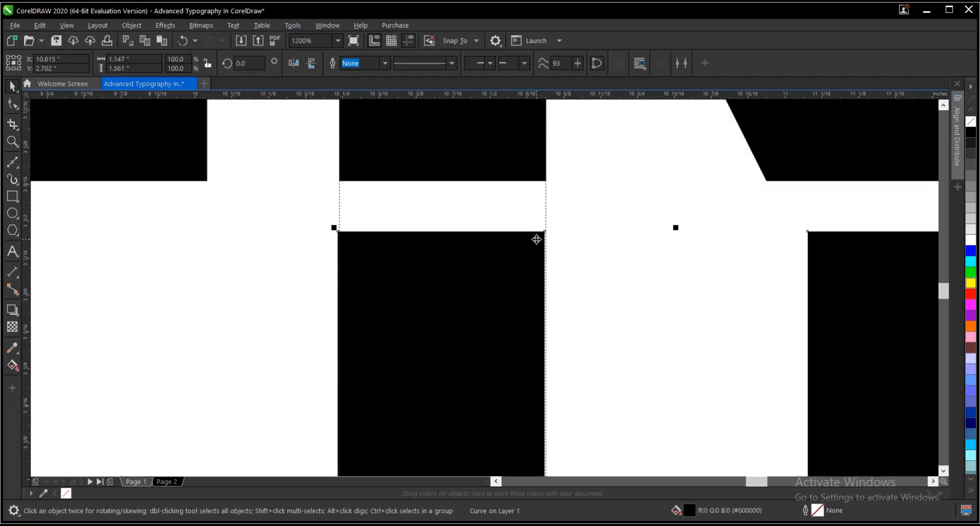
click(13, 104)
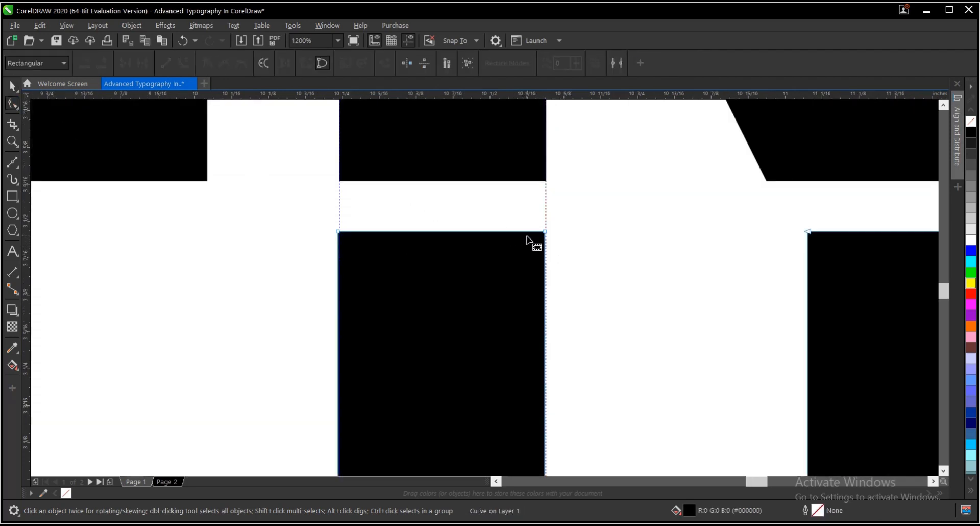
scroll(529, 242, down, 2)
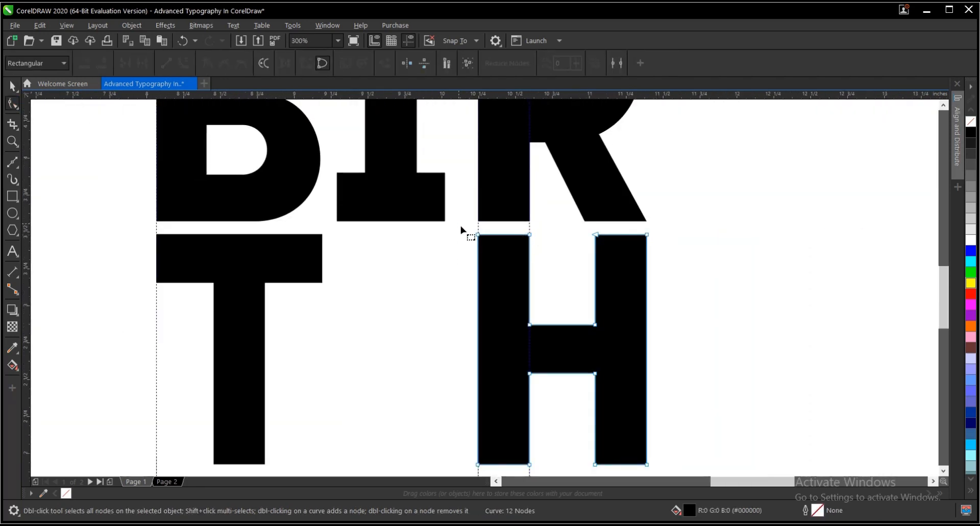
drag(459, 224, 550, 468)
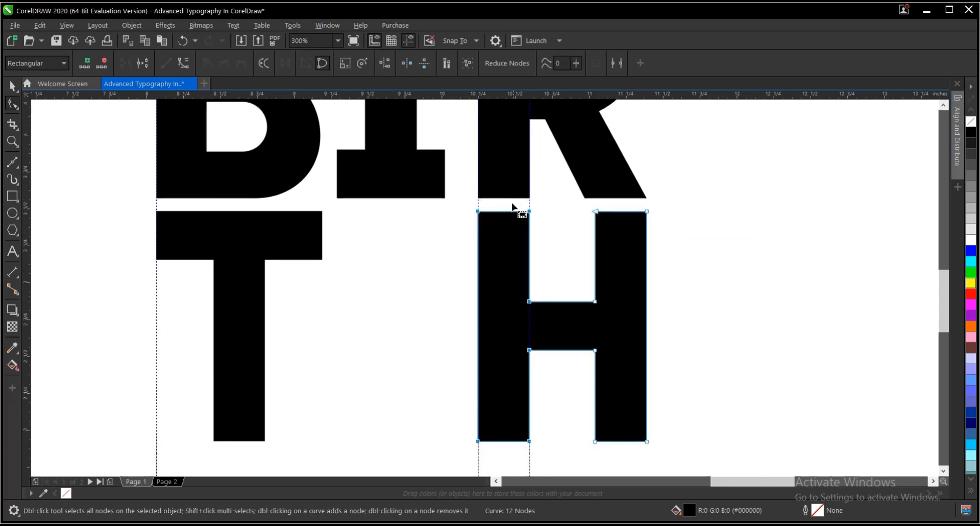
scroll(529, 227, up, 4)
scroll(438, 173, up, 2)
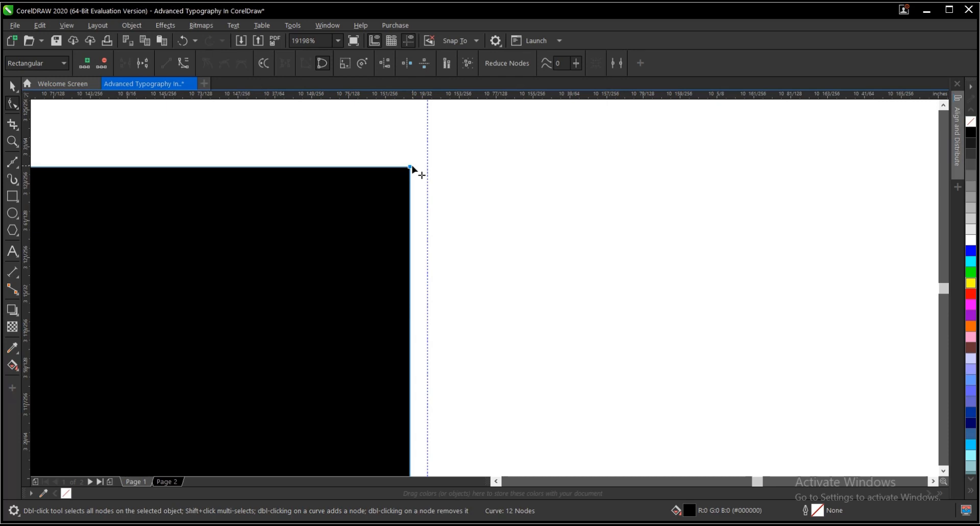
drag(410, 167, 429, 171)
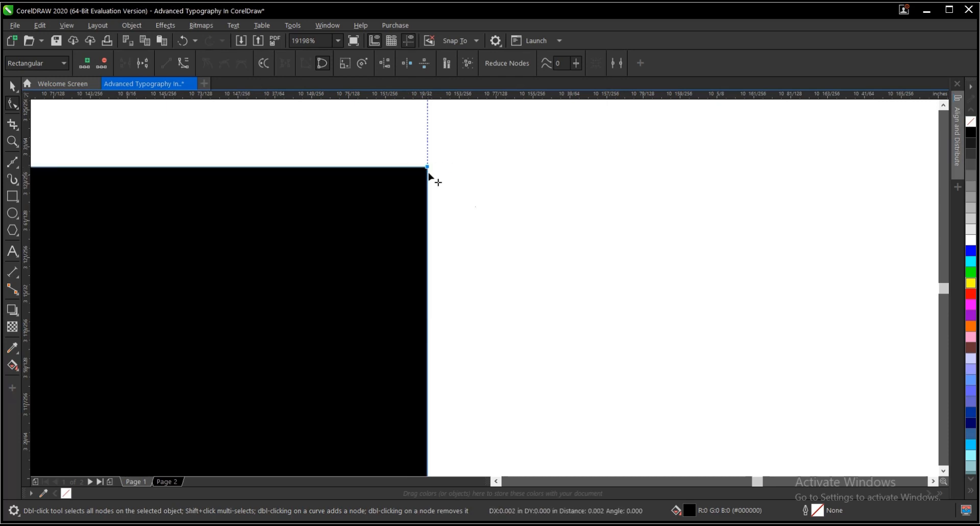
key(space)
scroll(540, 235, down, 10)
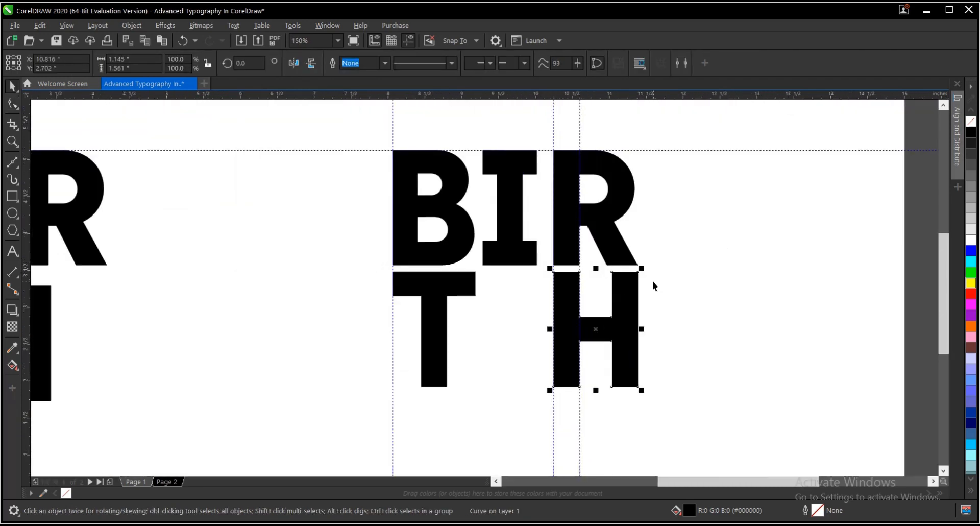
Add a vertical guideline along the outer right edge of the R and H, at X 11.389 inches
scroll(653, 280, up, 1)
scroll(529, 304, down, 1)
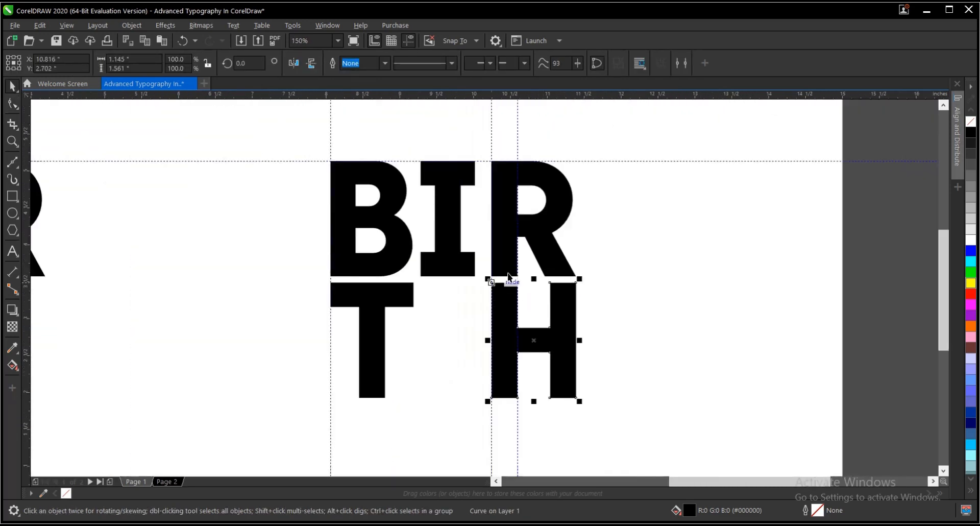
drag(517, 151, 577, 160)
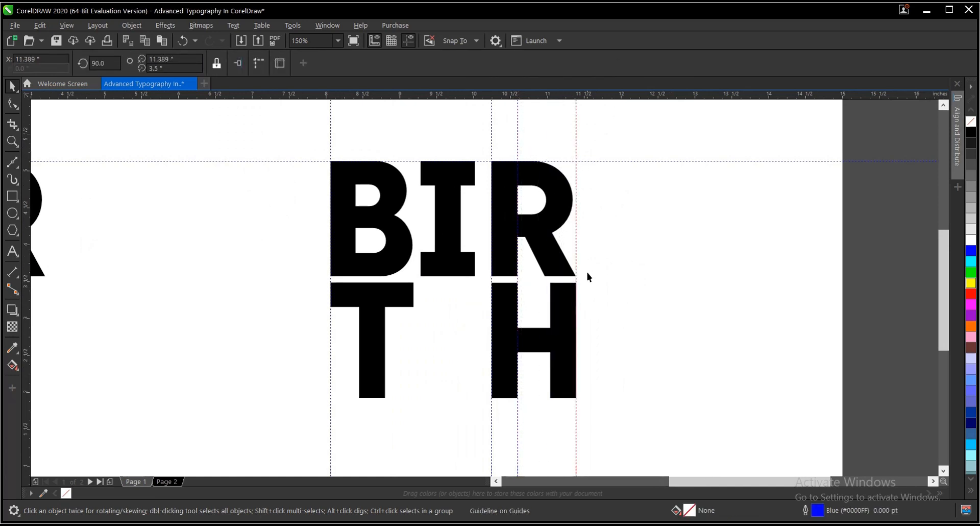
scroll(586, 278, up, 5)
scroll(549, 249, down, 8)
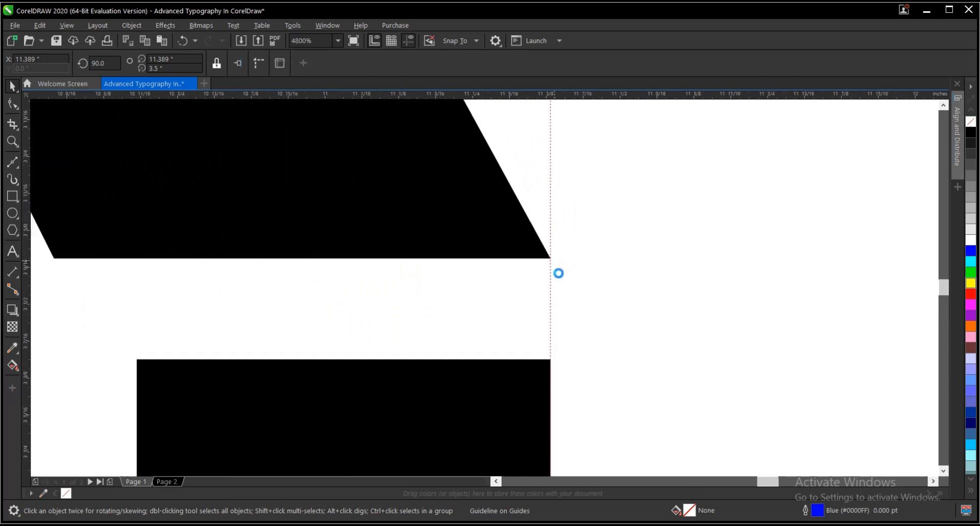
Convert the letter I to curves
scroll(525, 335, up, 2)
scroll(525, 335, up, 1)
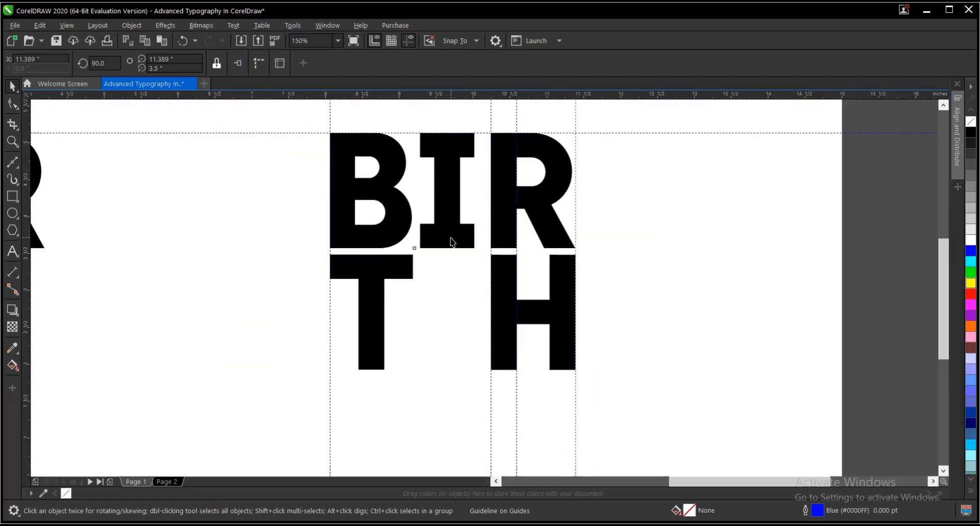
click(451, 242)
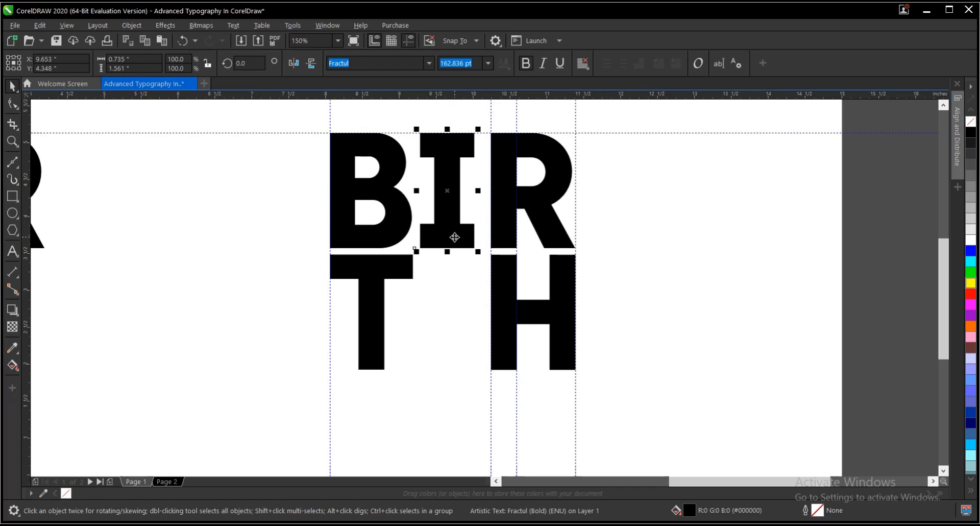
key(ctrl+q)
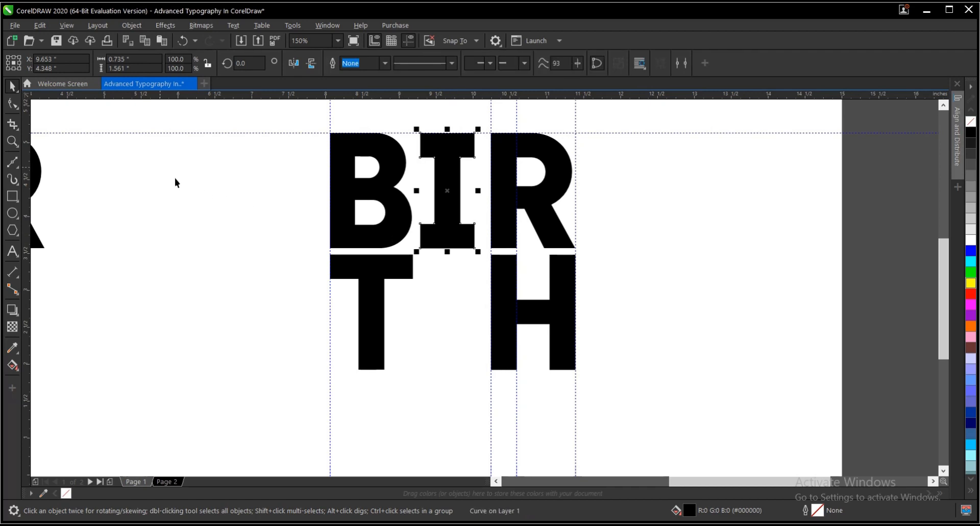
Pull the nodes of the I's bottom serif straight down beside the H's crossbar, making the letter about 2.564 inches tall
click(13, 104)
drag(401, 212, 466, 268)
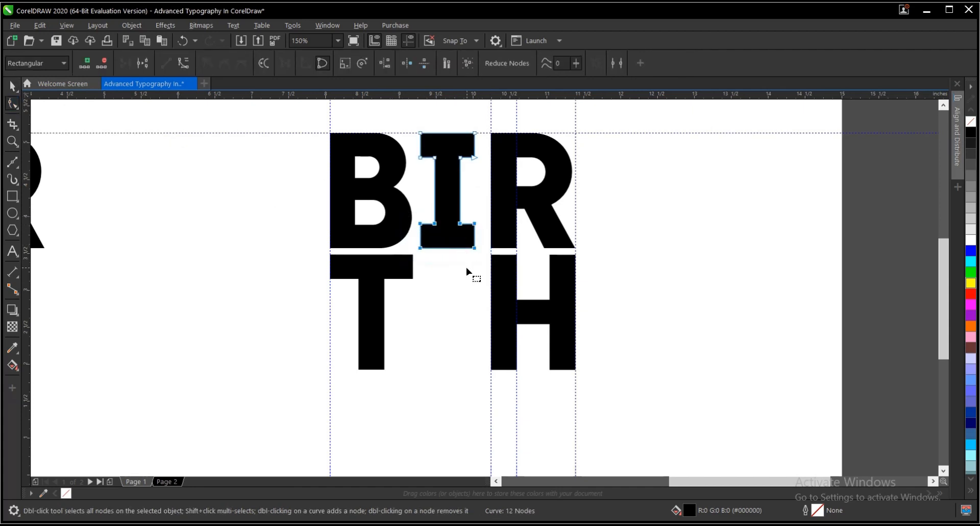
scroll(466, 267, up, 2)
drag(481, 231, 487, 381)
scroll(559, 391, up, 2)
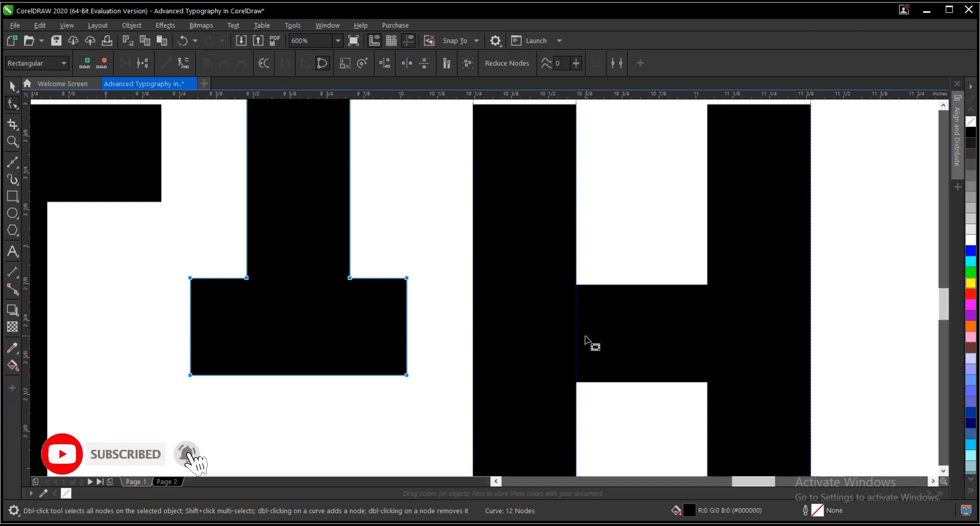
scroll(559, 329, down, 2)
click(12, 85)
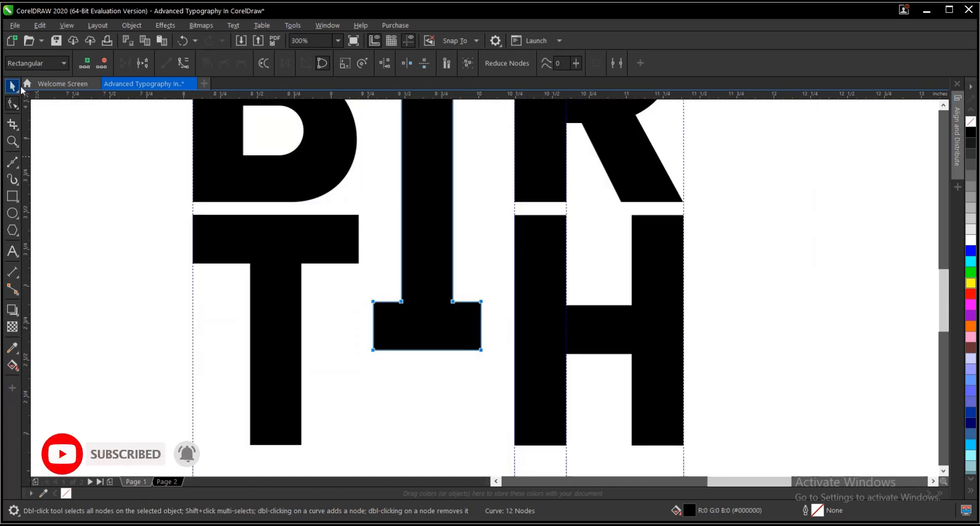
click(859, 339)
scroll(603, 328, up, 2)
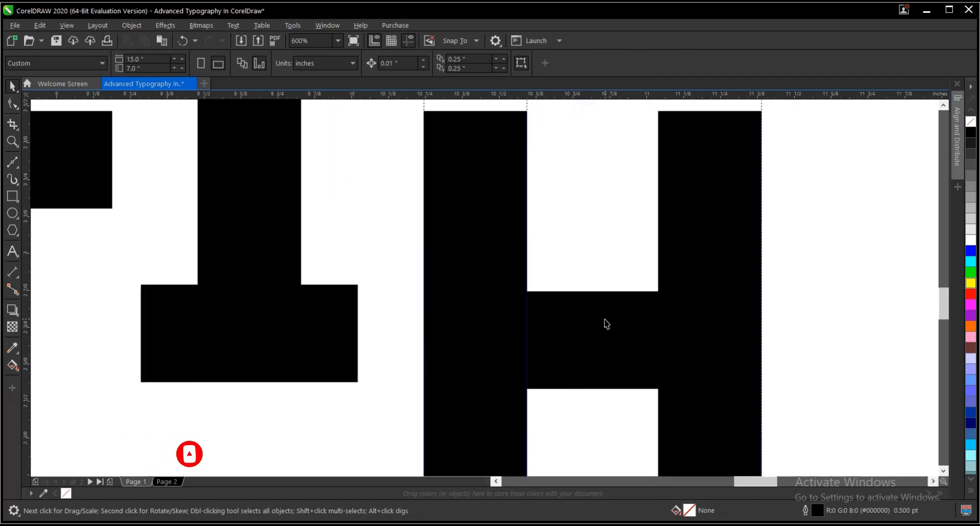
scroll(612, 318, down, 2)
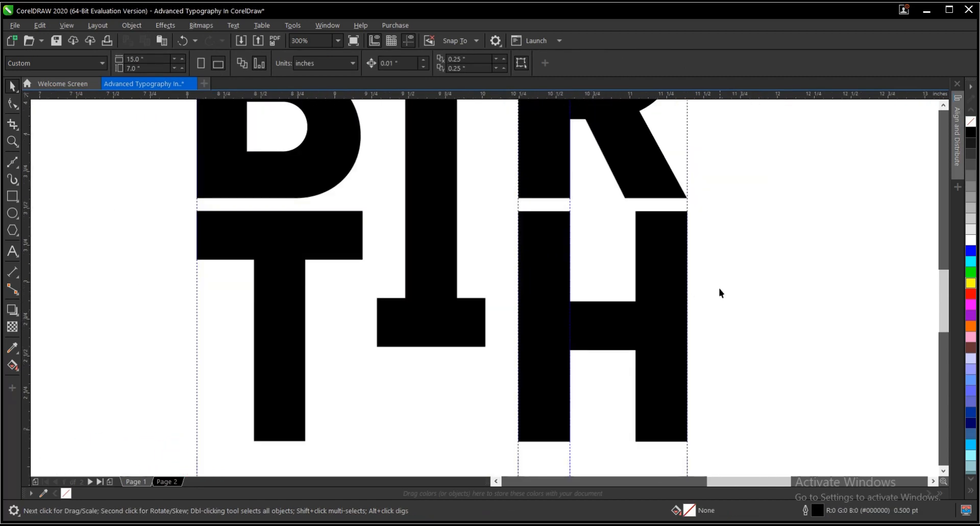
scroll(485, 337, up, 2)
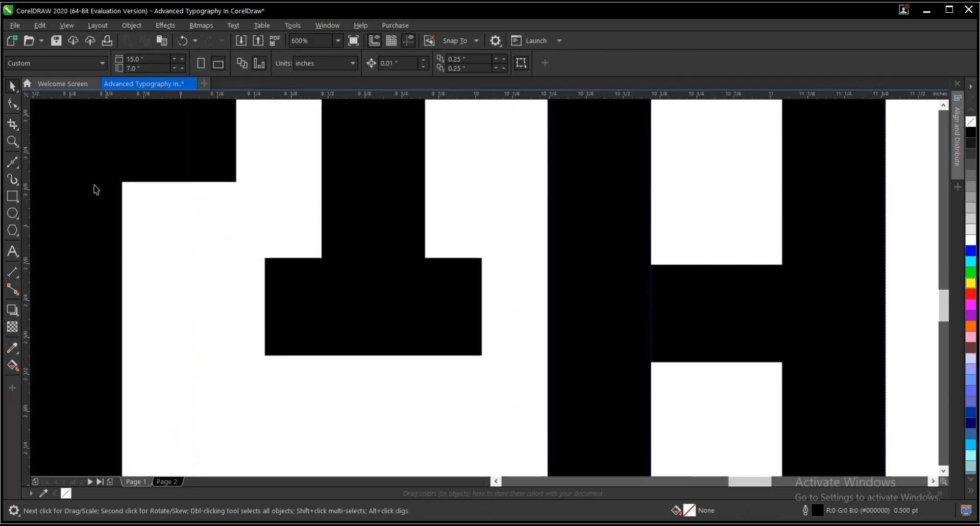
click(10, 196)
scroll(687, 271, up, 2)
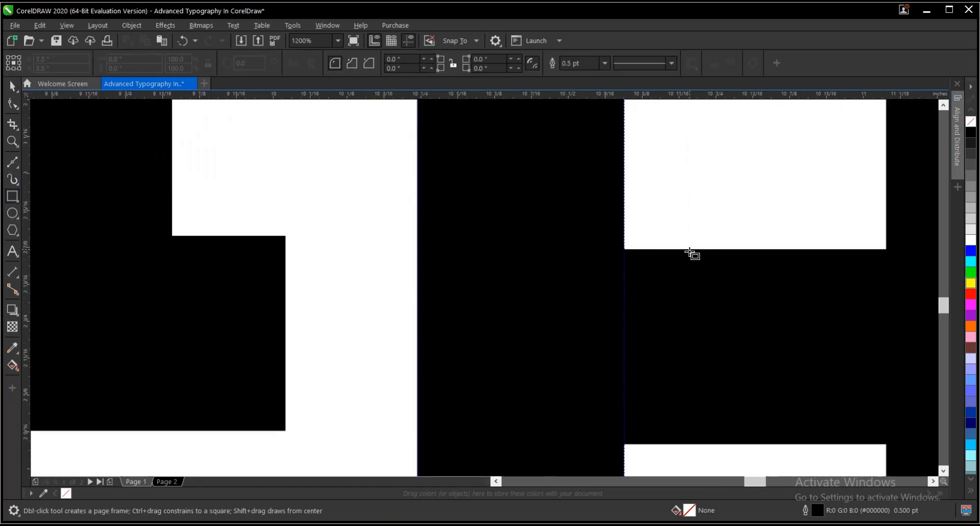
drag(690, 250, 820, 444)
key(space)
scroll(768, 361, down, 2)
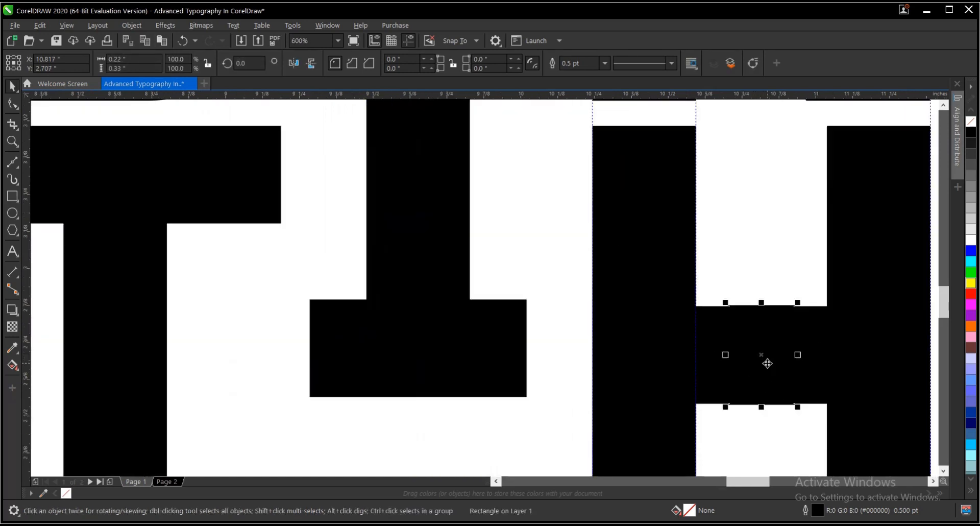
key(ctrl+z)
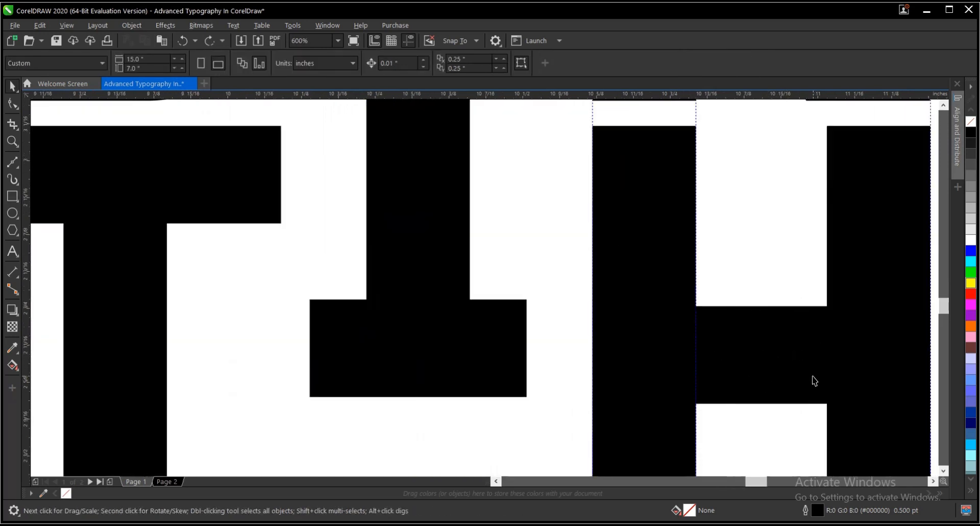
Draw a rectangle about 0.128 by 0.33 inches matching the H's crossbar height, and move it horizontally onto the H's left edge
scroll(813, 377, up, 1)
key(F6)
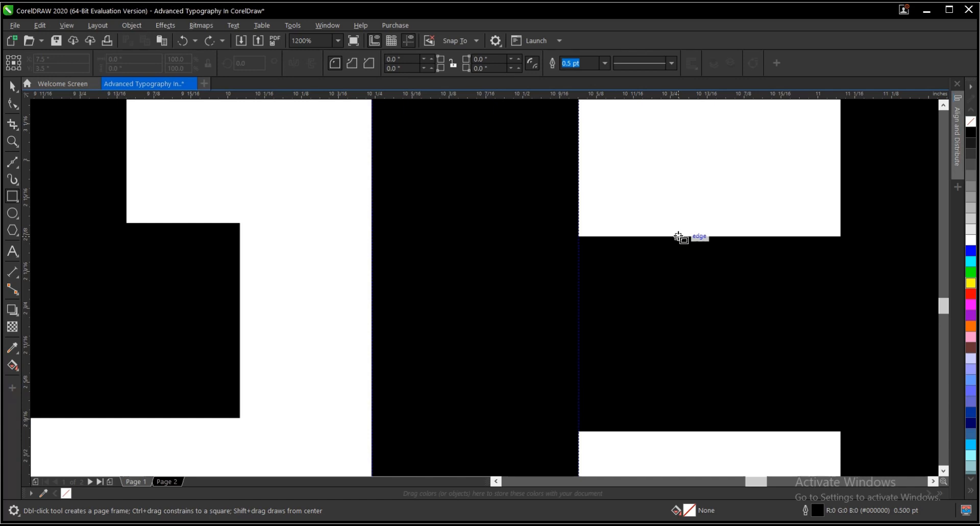
drag(678, 237, 756, 431)
key(space)
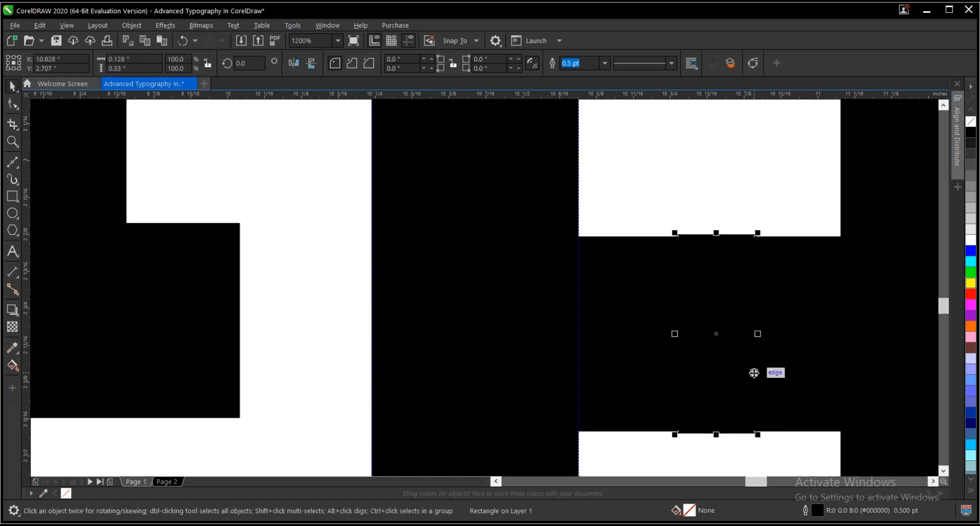
scroll(751, 350, down, 1)
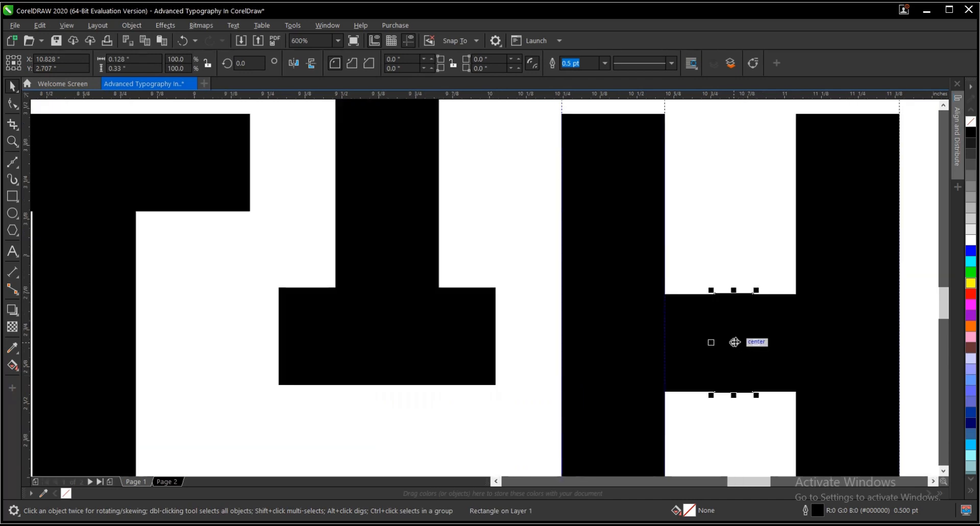
drag(750, 338, 558, 324)
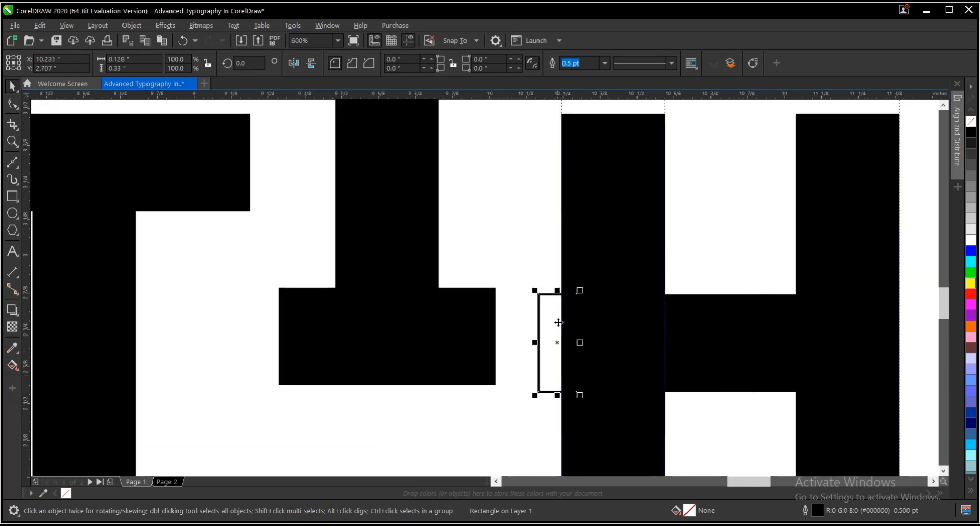
Stretch the rectangle leftward behind the I's base to about 1.191 inches wide and fill it black
click(537, 341)
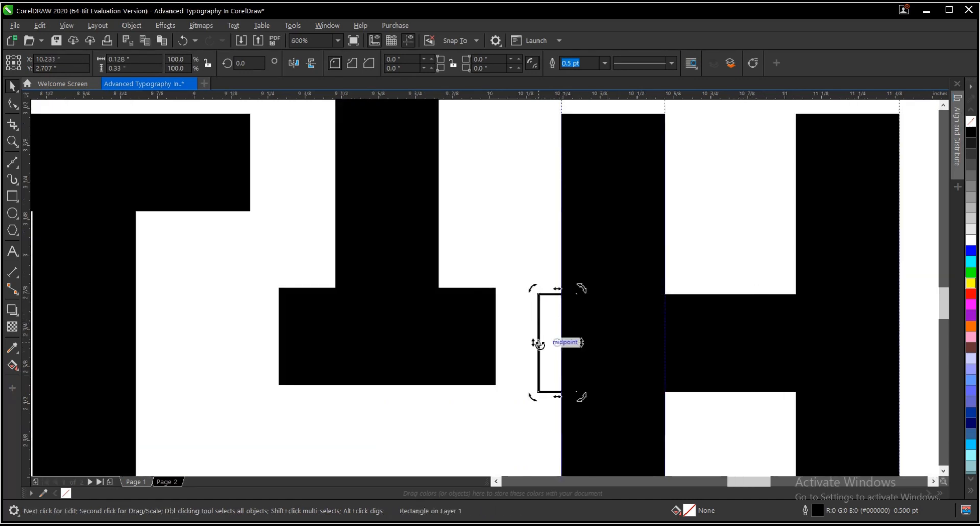
click(537, 342)
drag(536, 342, 221, 326)
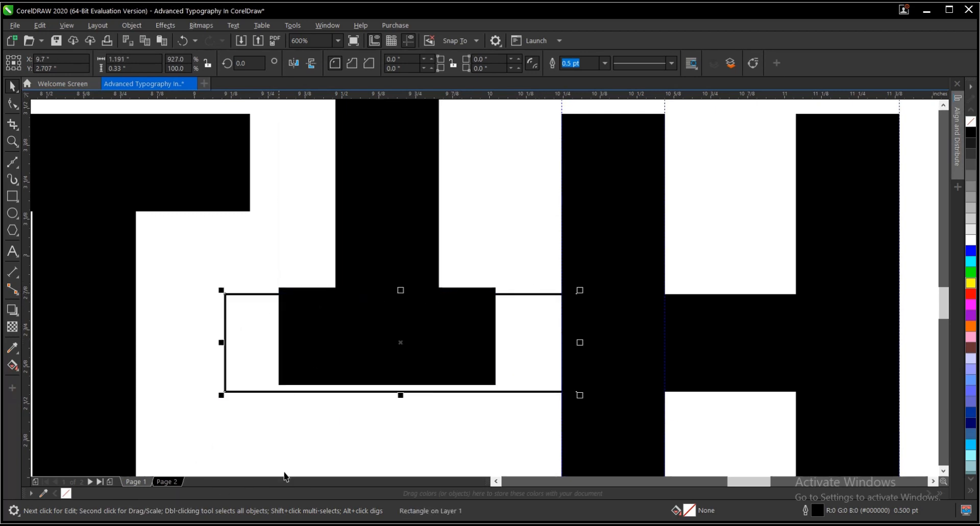
click(972, 134)
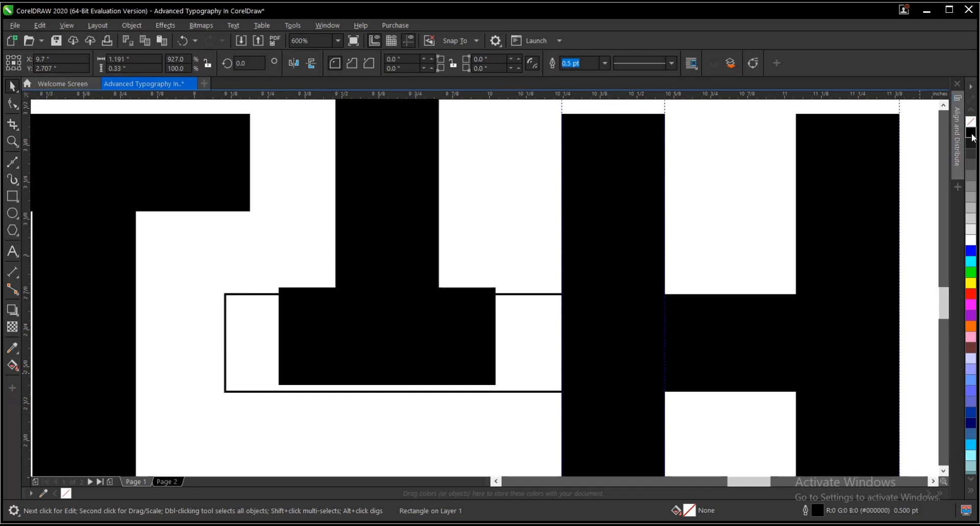
Move the I's bottom serif nodes down 0.023 inches to align the serif with the new horizontal bar
click(383, 225)
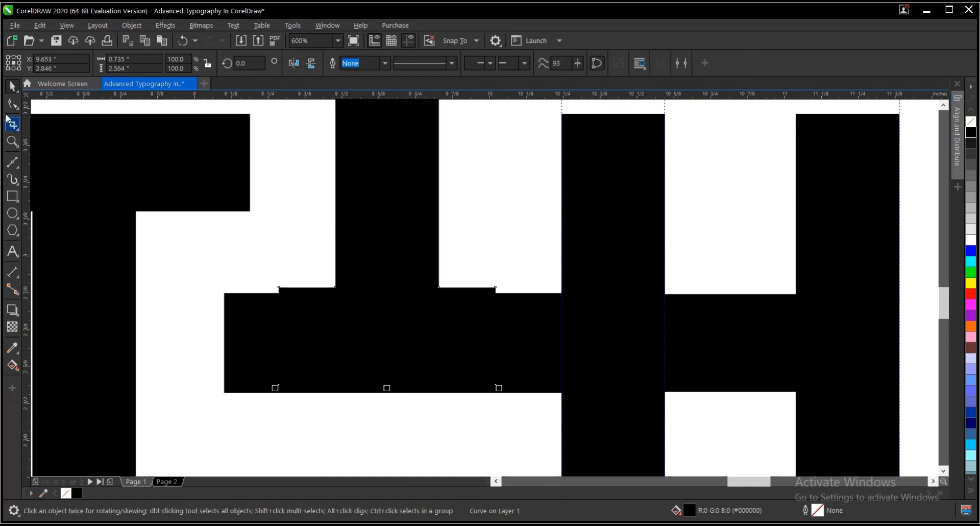
click(12, 104)
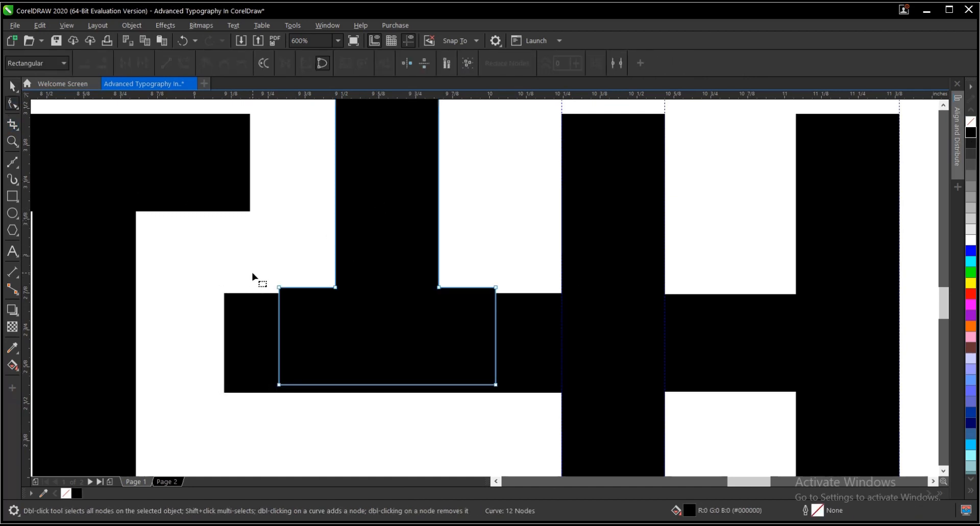
drag(253, 276, 498, 426)
scroll(498, 383, up, 2)
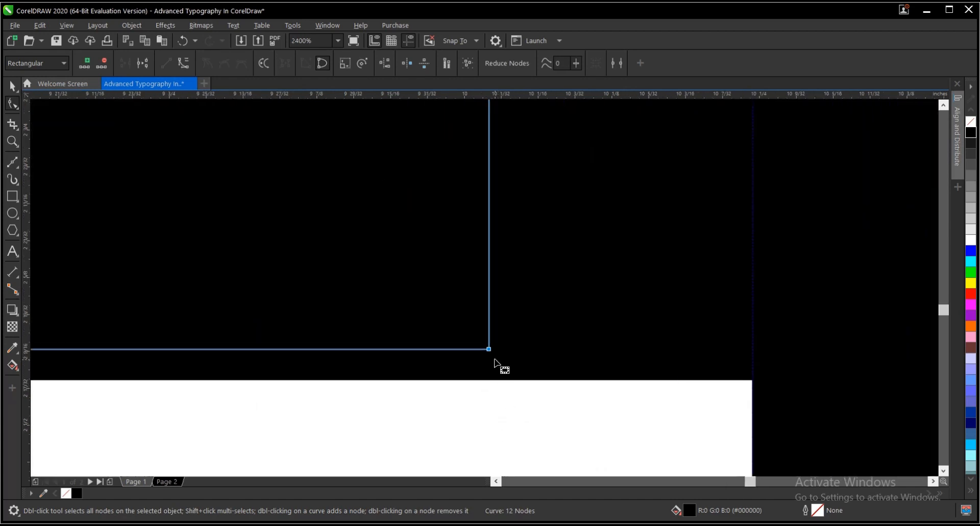
scroll(494, 360, down, 2)
scroll(499, 205, up, 2)
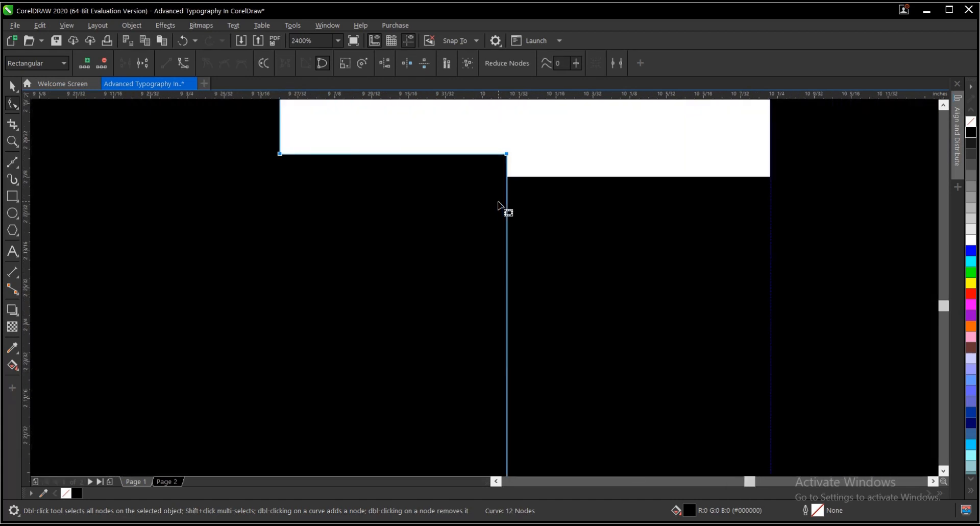
scroll(498, 204, down, 1)
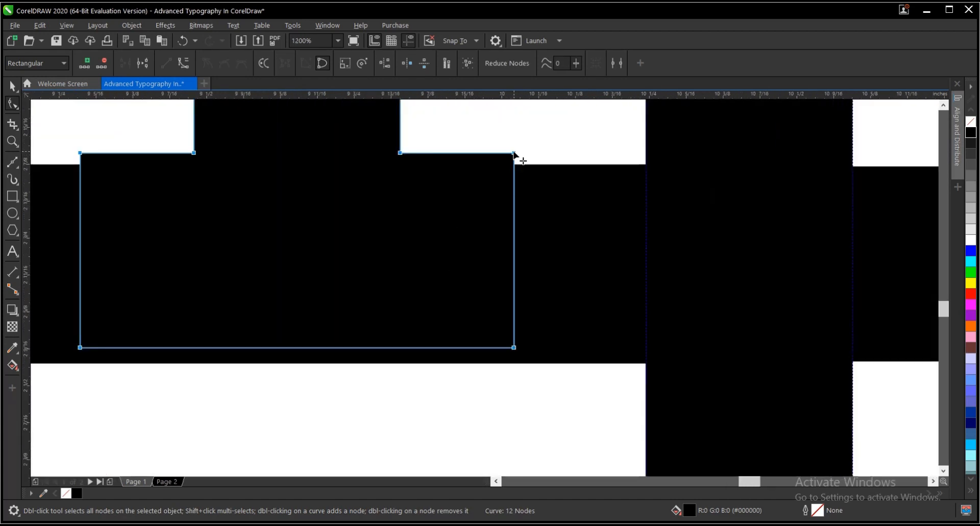
drag(513, 153, 513, 165)
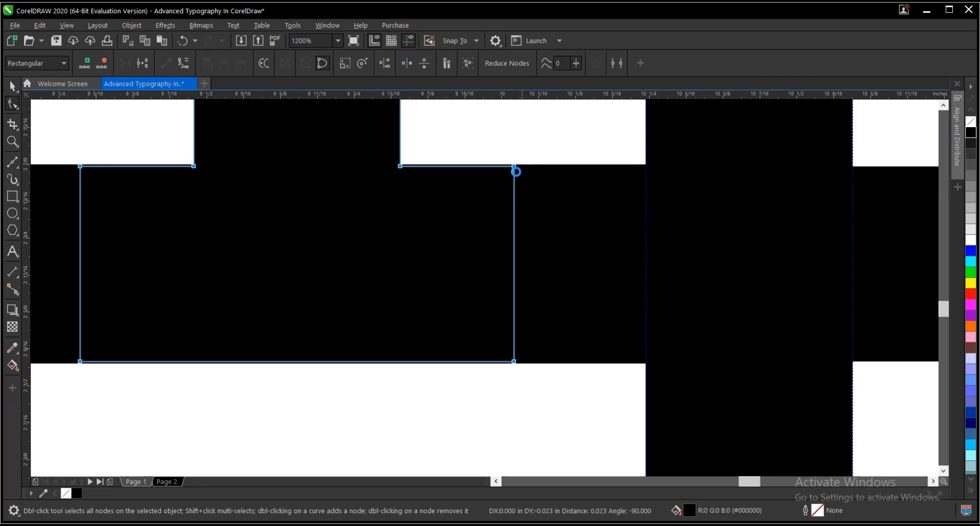
click(528, 346)
key(space)
Shorten the horizontal bar to 1.107 inches wide so its left end lines up with the right edge of the T's top bar
scroll(534, 351, down, 2)
click(540, 350)
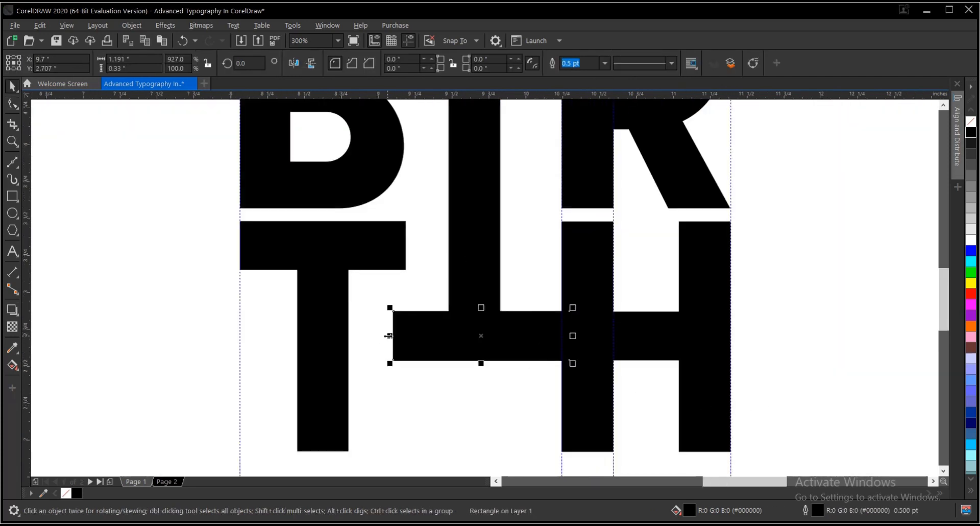
scroll(402, 280, up, 1)
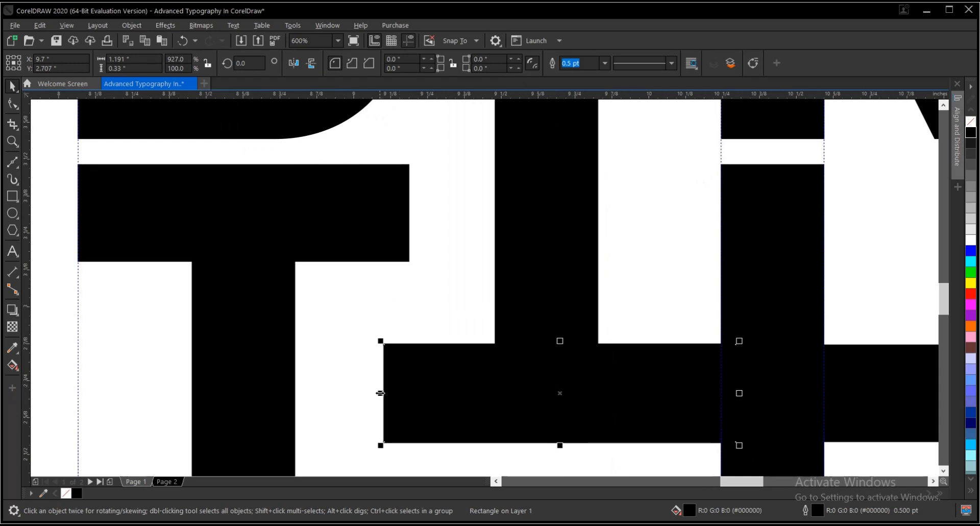
drag(382, 391, 403, 310)
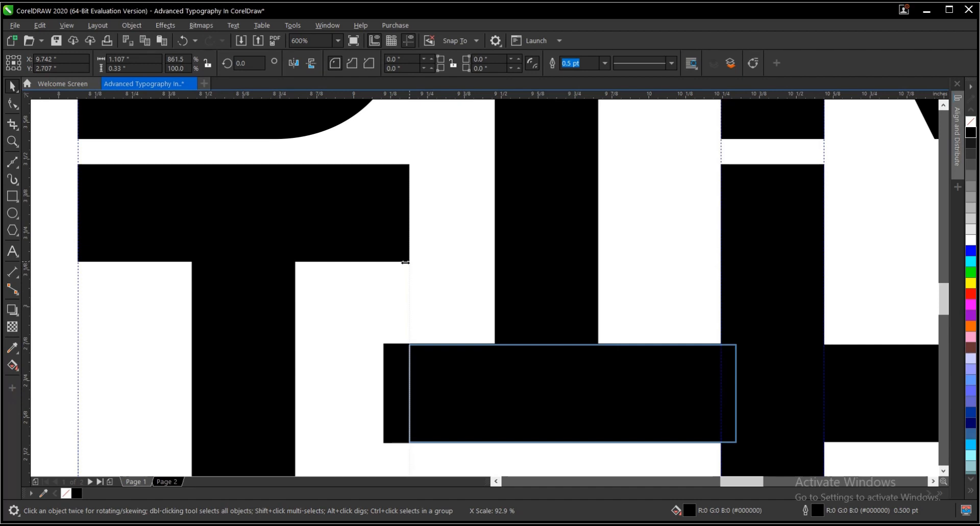
drag(405, 262, 406, 283)
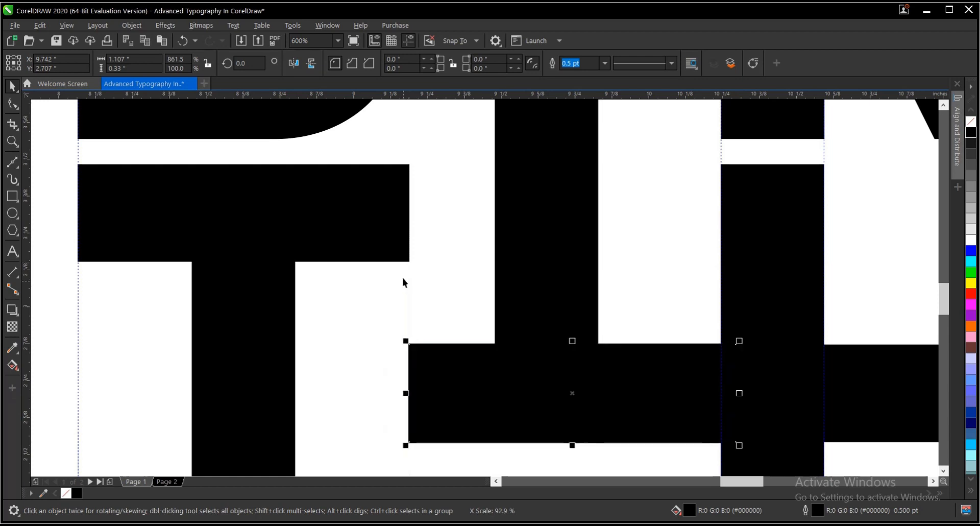
scroll(407, 293, down, 1)
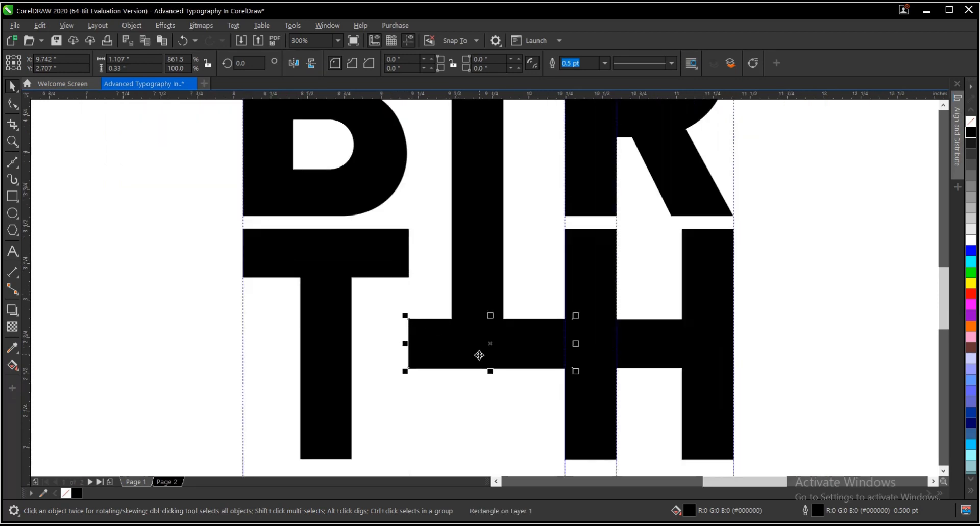
Add horizontal guidelines along the top and bottom edges of the H's crossbar, at Y 2.872 and 2.541 inches
scroll(553, 367, up, 1)
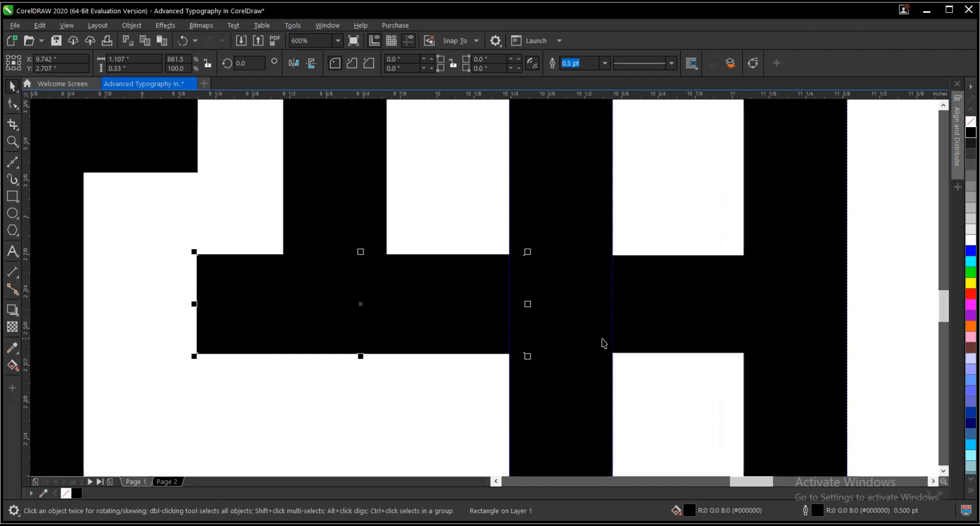
drag(448, 95, 472, 255)
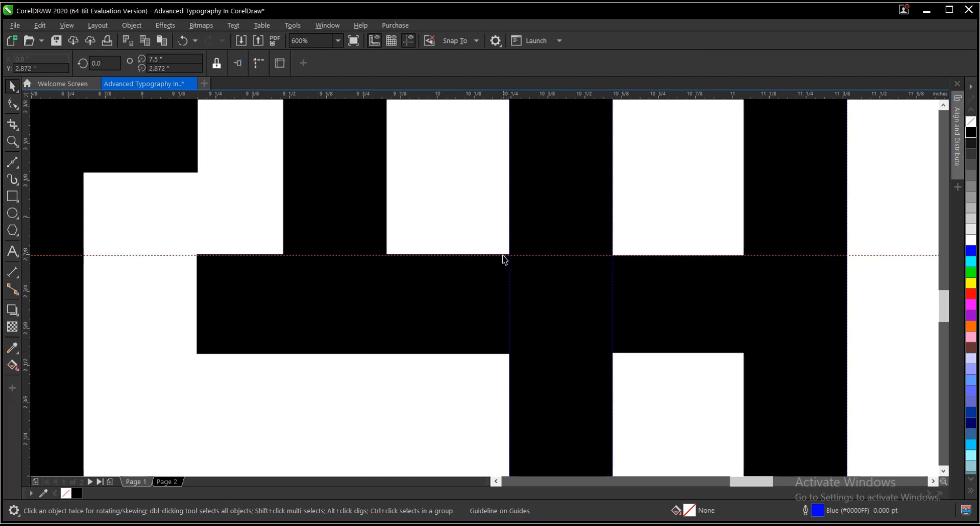
drag(427, 99, 426, 355)
scroll(389, 361, up, 8)
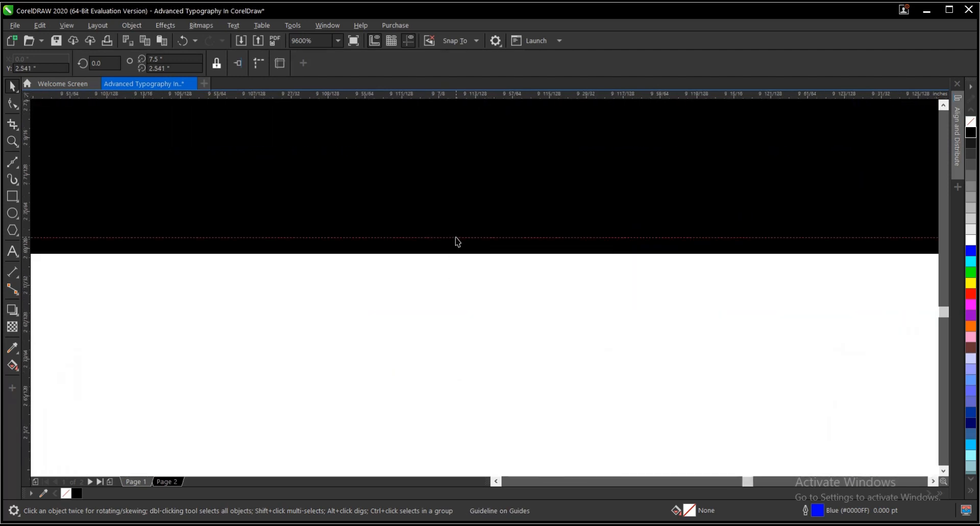
scroll(525, 314, down, 4)
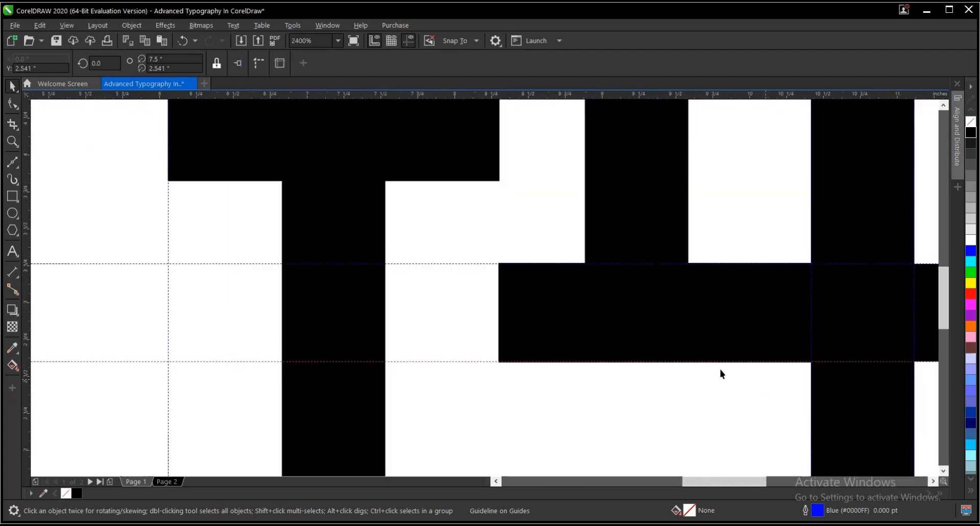
scroll(653, 268, up, 4)
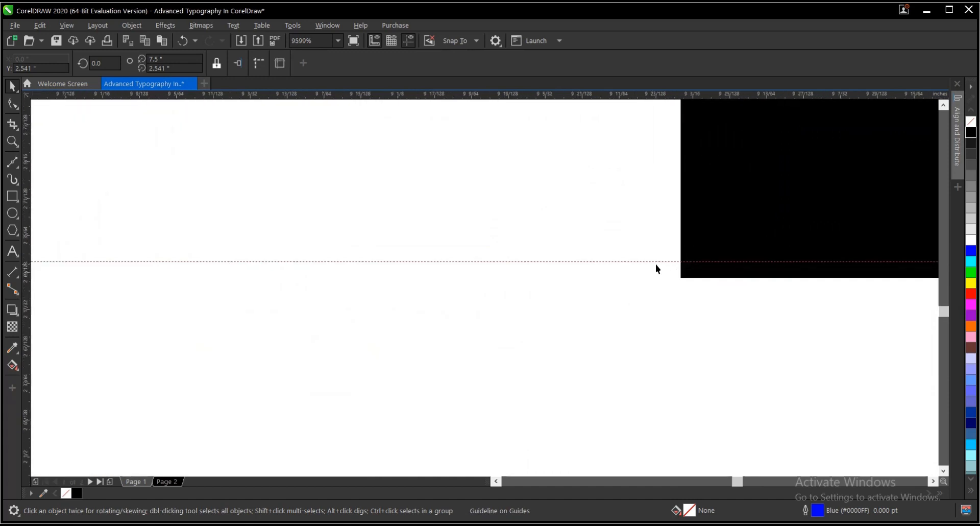
Reposition the two horizontal guidelines to Y 2.538 and 2.875 inches, matching the lower and upper edges of the connecting bar
drag(657, 261, 656, 280)
scroll(617, 340, down, 8)
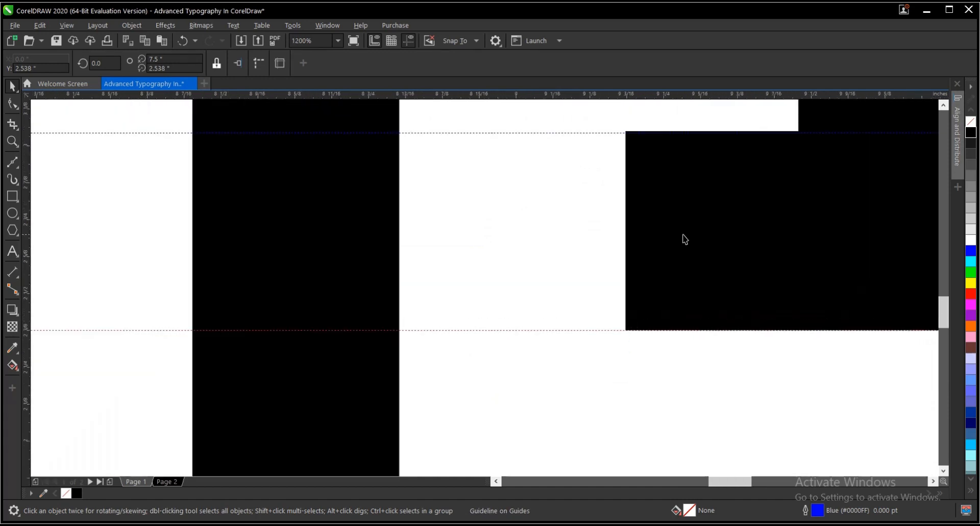
scroll(671, 220, up, 8)
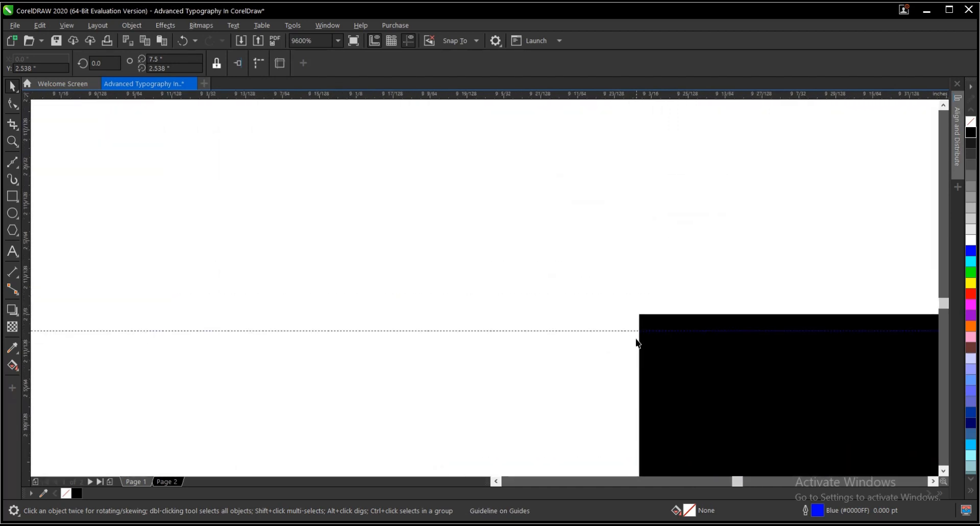
drag(633, 331, 634, 315)
scroll(608, 278, down, 12)
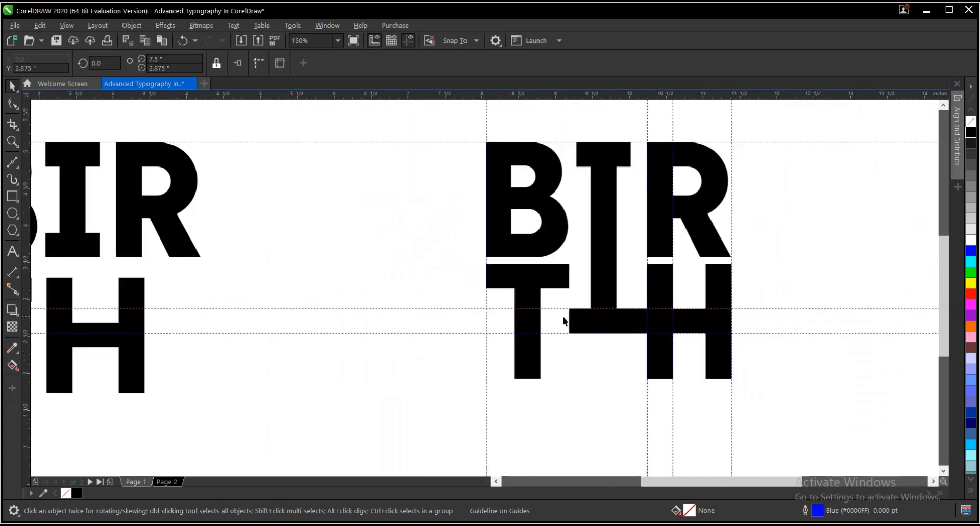
Check the R-to-H gap against the B-to-T gap with a temporary 0.12 by 0.085 inch spacer rectangle, then delete the spacer
scroll(721, 378, down, 2)
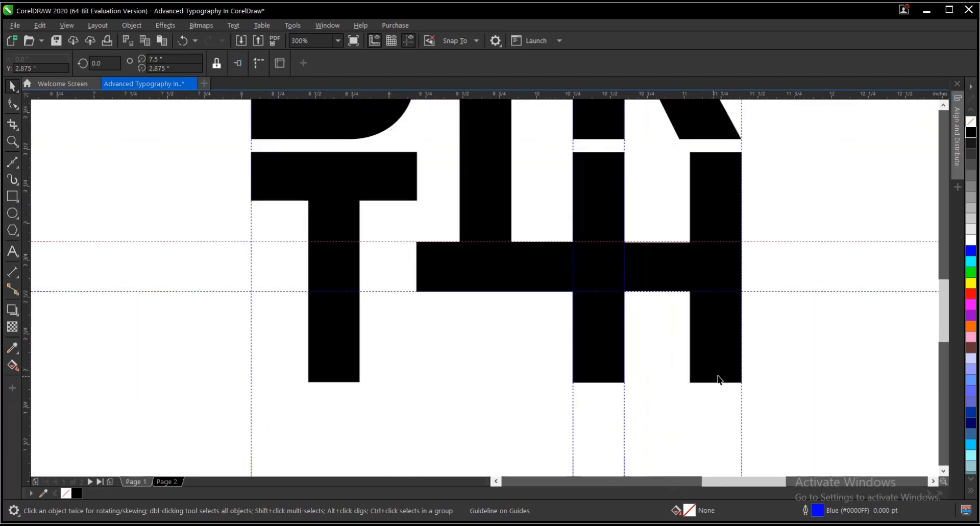
scroll(642, 393, up, 2)
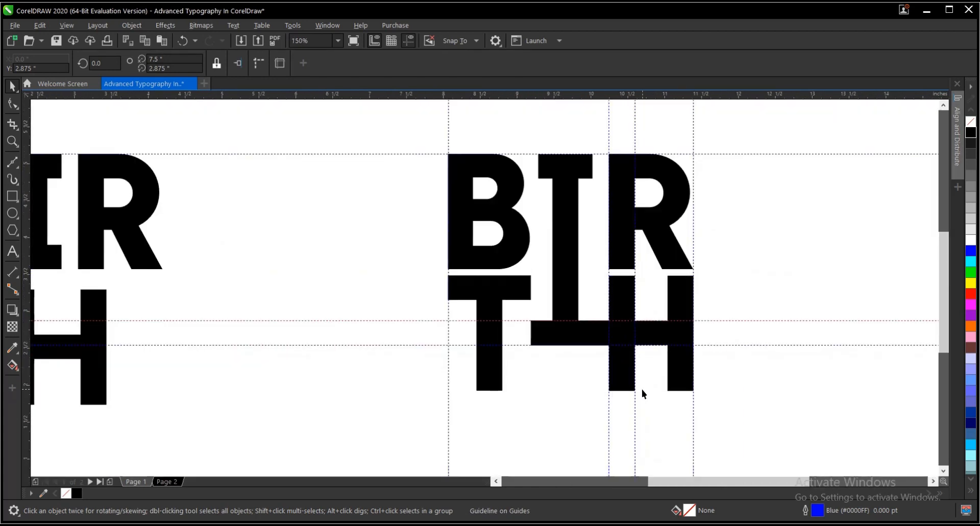
scroll(642, 391, up, 2)
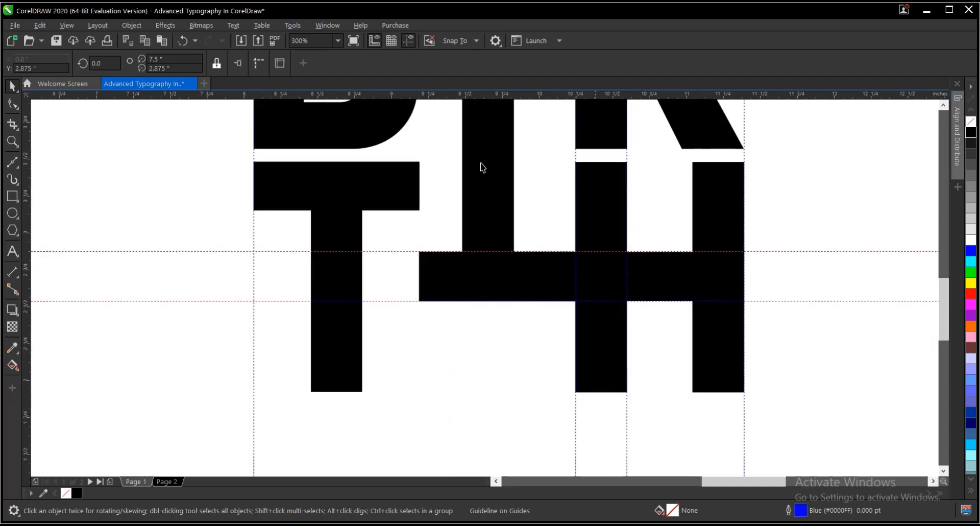
click(13, 196)
scroll(373, 125, up, 2)
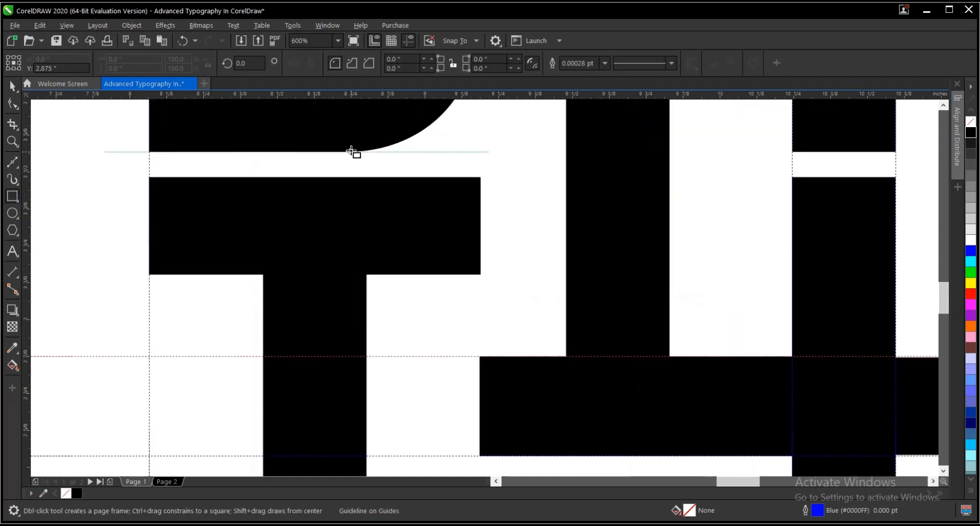
drag(350, 153, 387, 174)
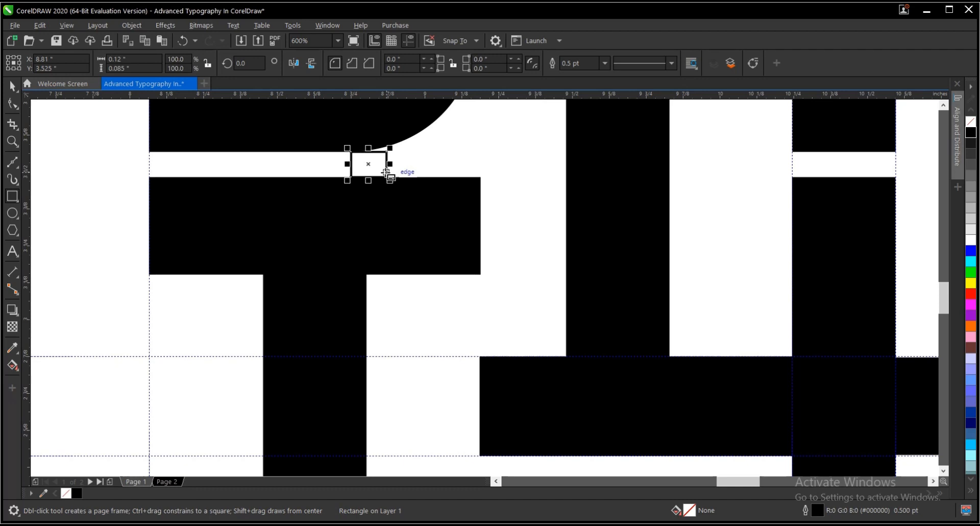
key(space)
scroll(386, 174, down, 2)
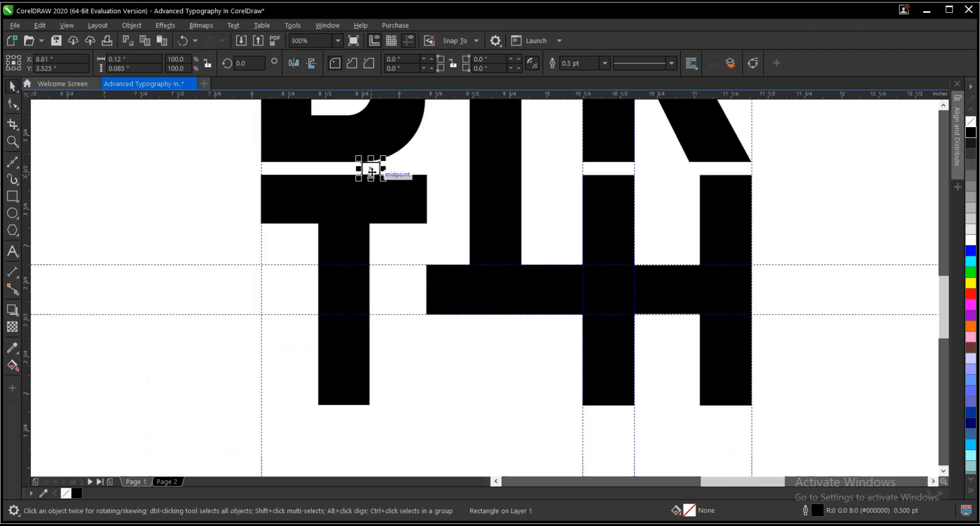
drag(375, 172, 589, 212)
scroll(604, 165, up, 5)
scroll(597, 188, down, 5)
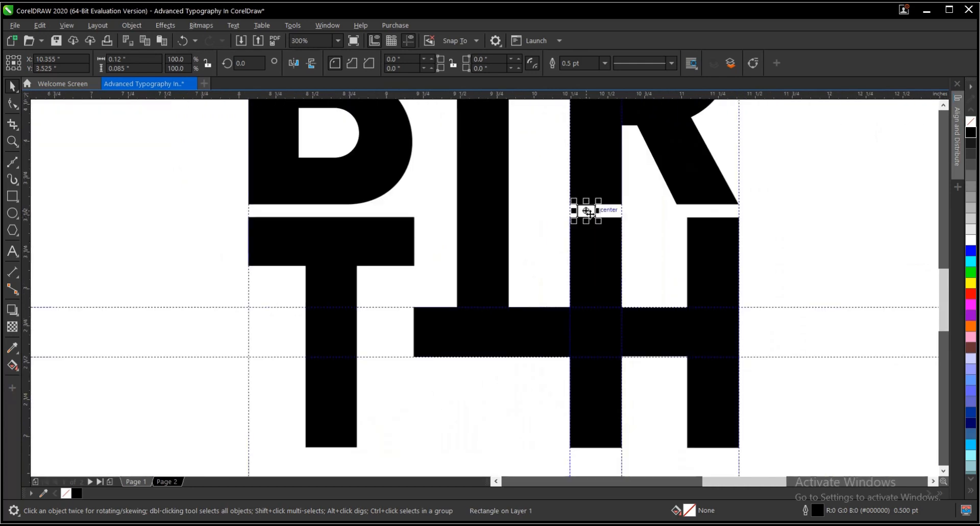
key(Delete)
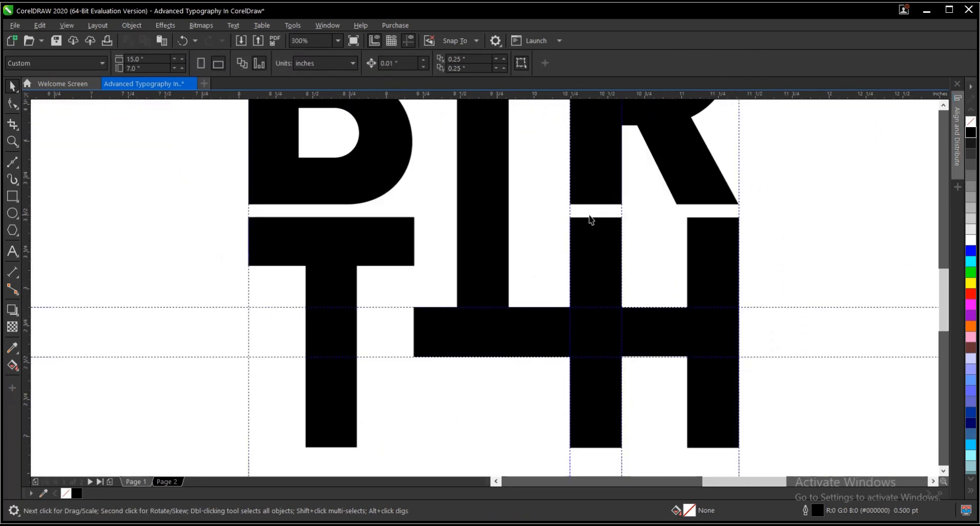
Duplicate the horizontal bar straight down to the H's base at Y 2.087 inches and shorten the copy to 1.093 inches wide
scroll(580, 236, down, 2)
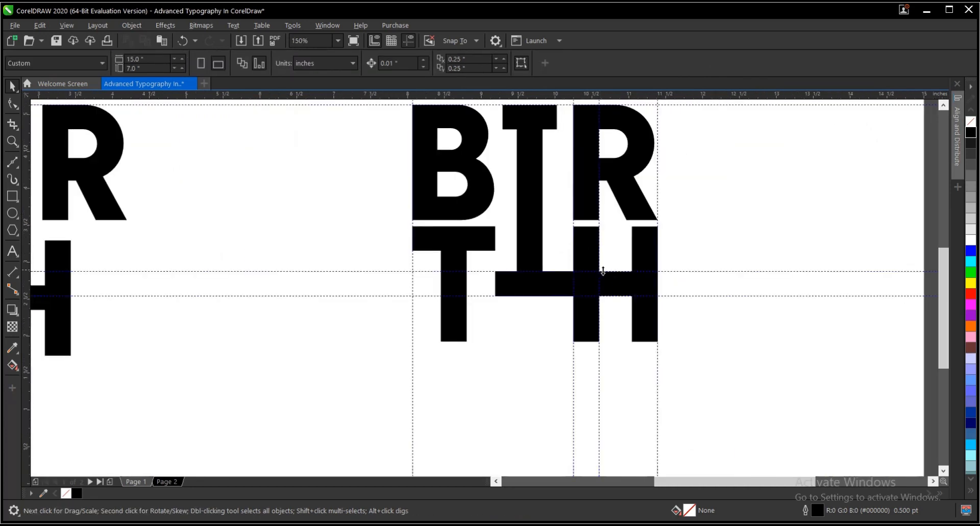
scroll(559, 294, up, 2)
click(551, 280)
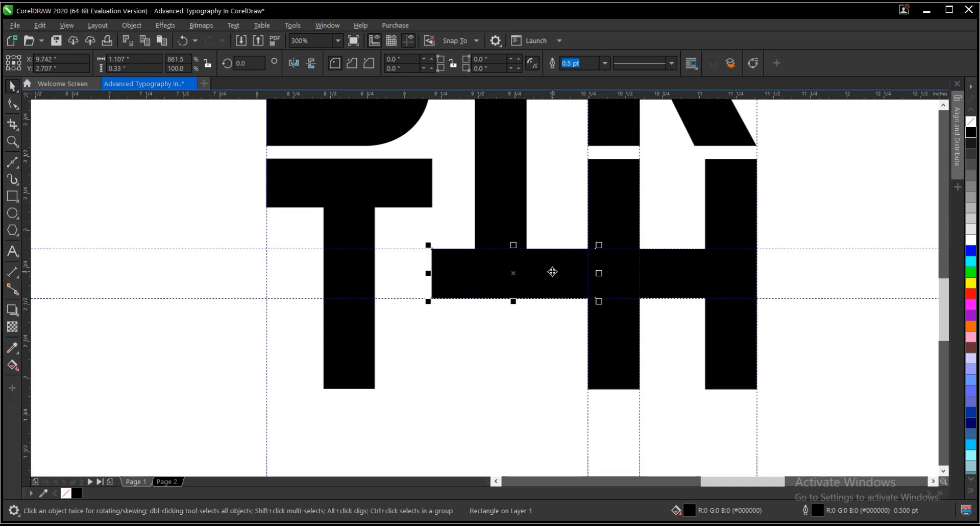
drag(552, 268, 540, 361)
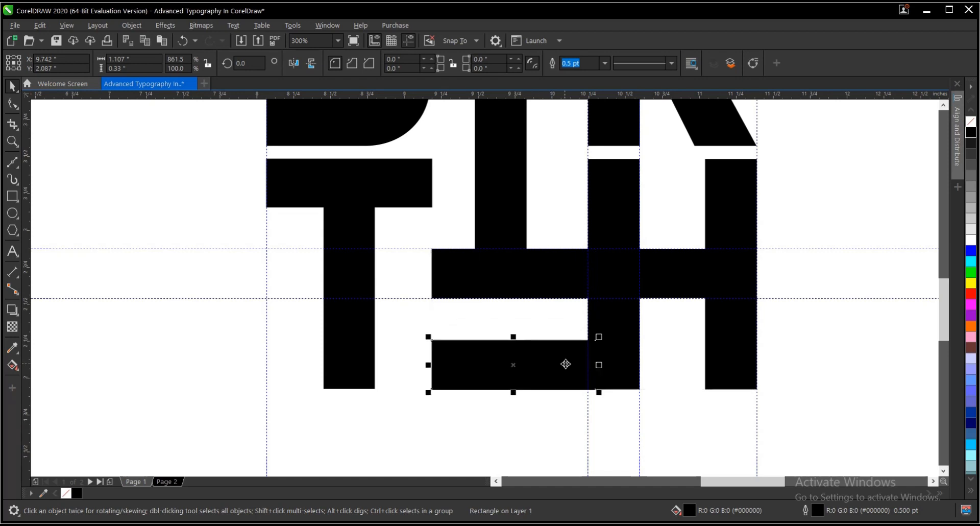
scroll(587, 363, up, 4)
mouse_move(628, 364)
mouse_down()
mouse_move(603, 364)
mouse_move(619, 362)
mouse_up()
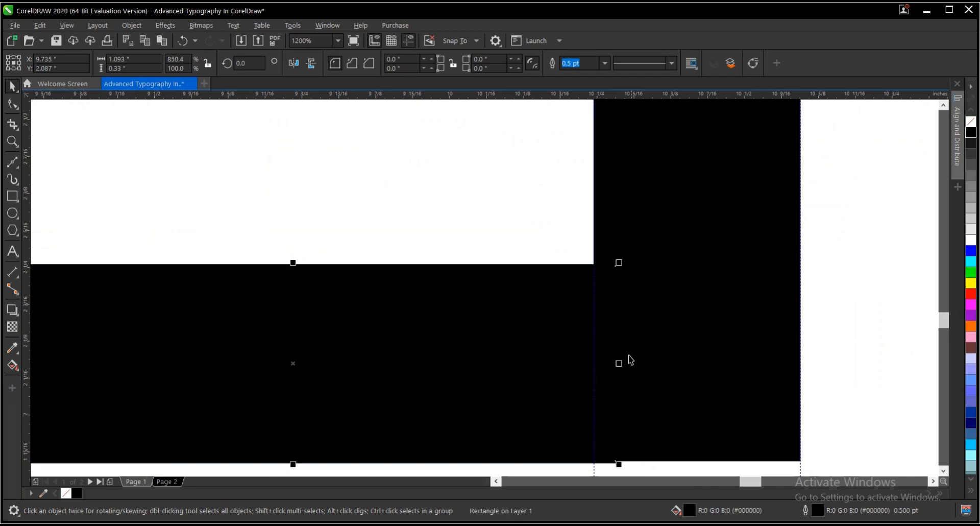
Add a horizontal guideline along the bottom edge of the H at Y 1.922 inches
scroll(630, 359, down, 4)
scroll(632, 380, up, 6)
scroll(649, 361, down, 2)
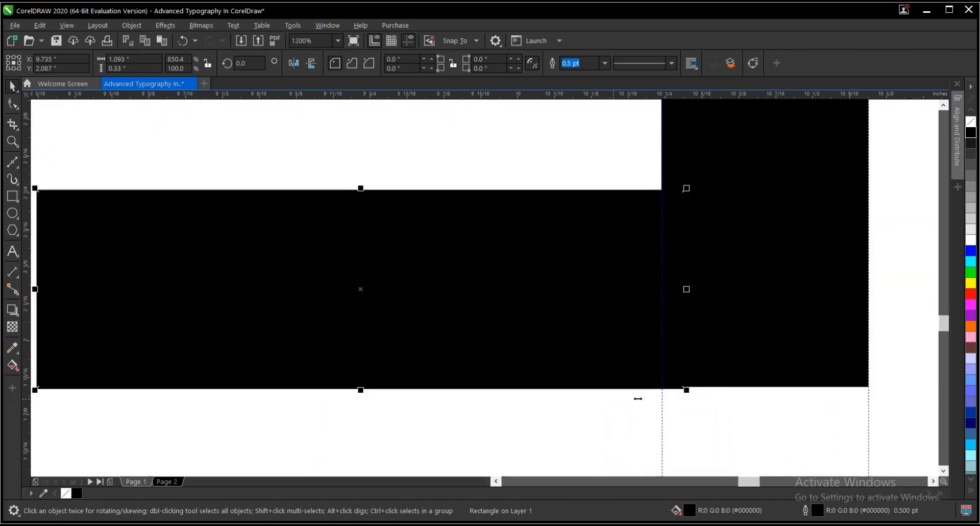
scroll(637, 396, up, 2)
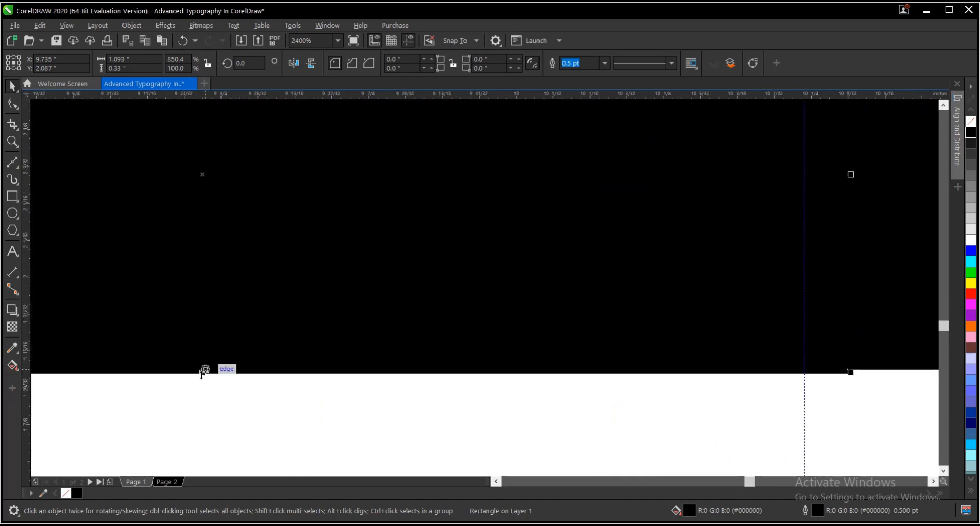
scroll(223, 354, up, 1)
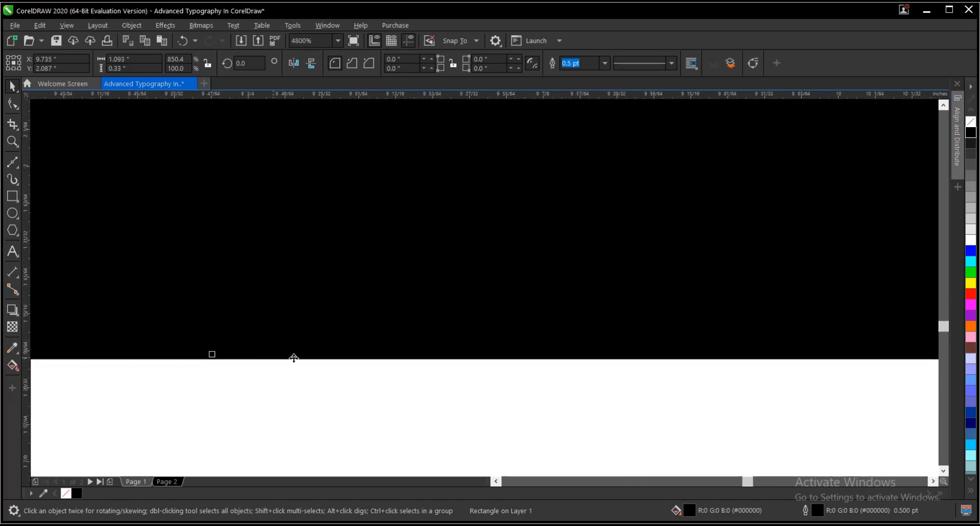
scroll(427, 360, down, 2)
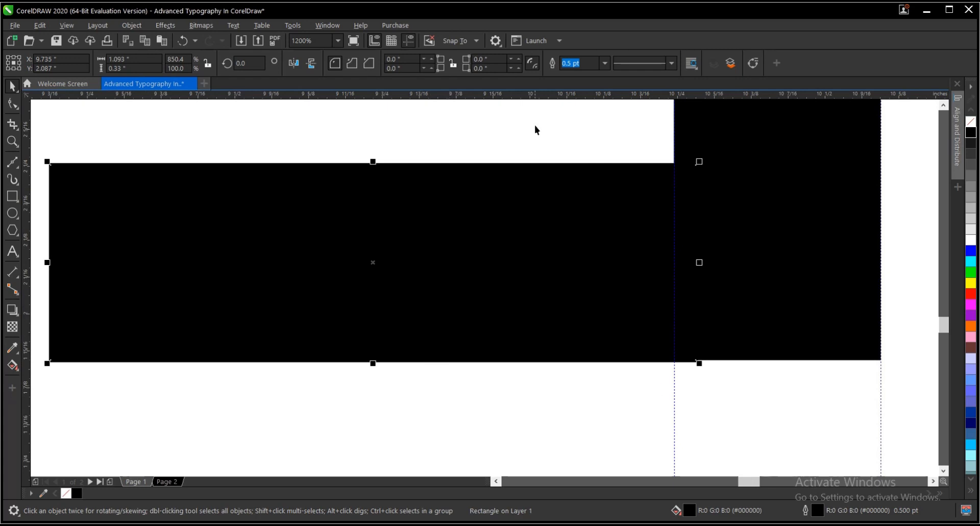
drag(543, 94, 732, 360)
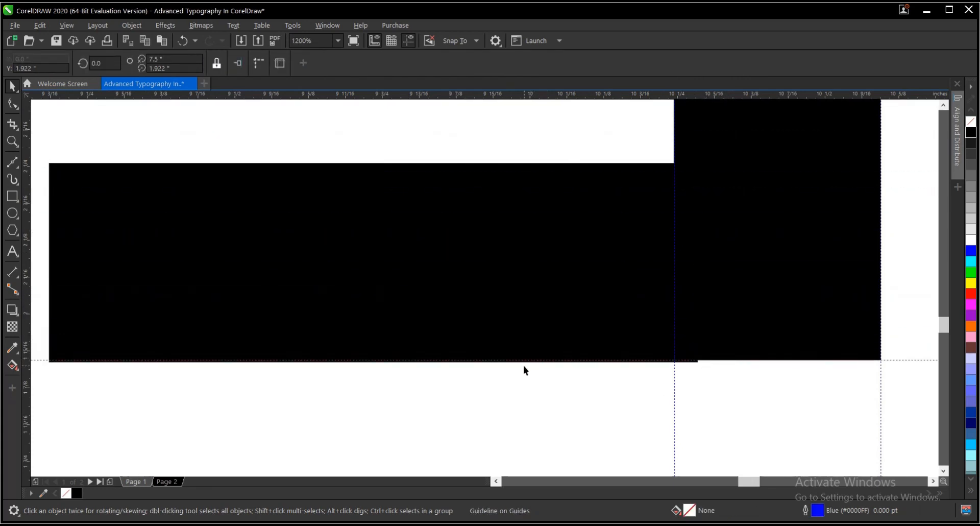
Reduce the lower bar's height to 0.327 inches from its bottom edge to align it with the H's baseline guideline
scroll(524, 366, up, 3)
click(495, 296)
scroll(616, 380, down, 2)
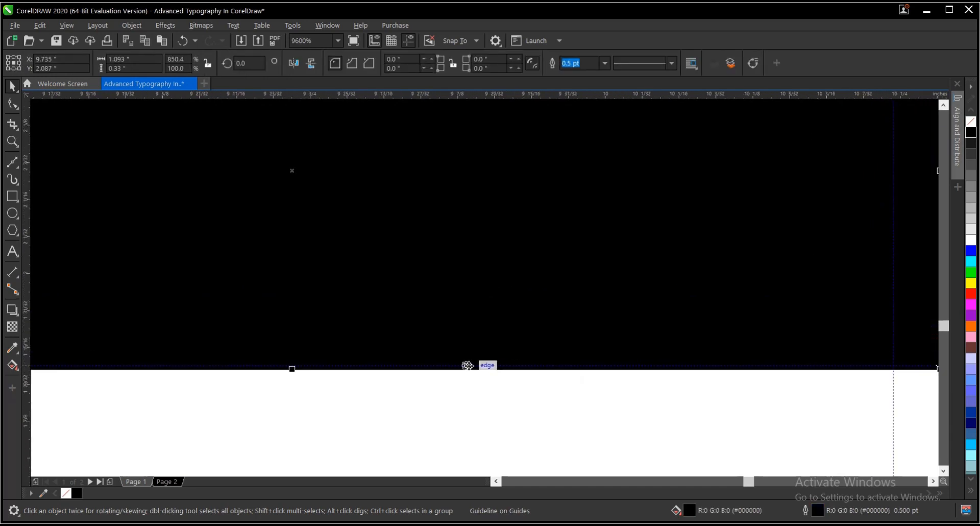
scroll(295, 368, up, 2)
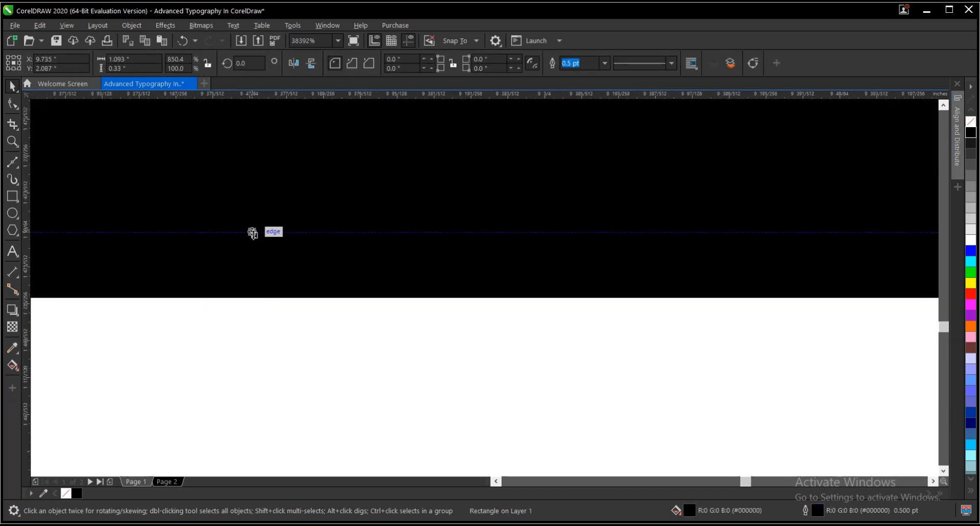
drag(252, 232, 258, 181)
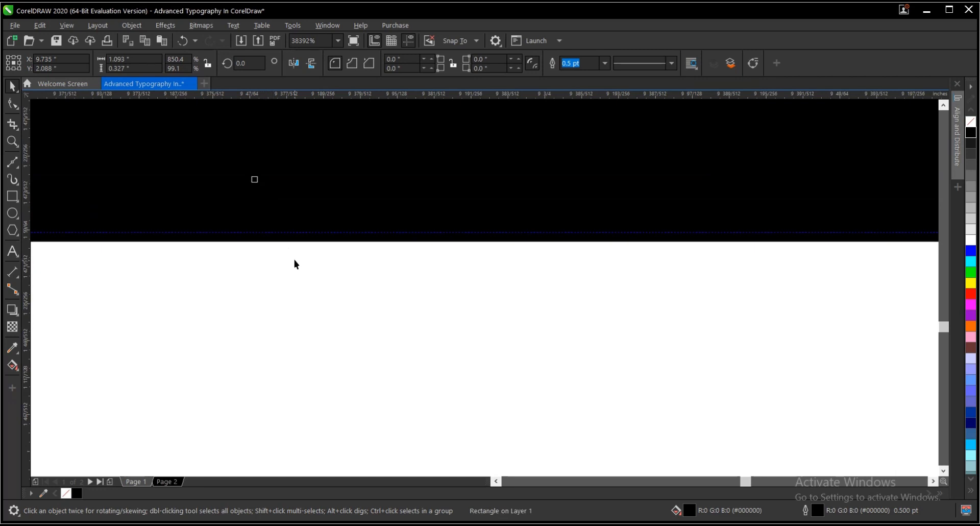
scroll(407, 390, down, 3)
scroll(417, 372, down, 3)
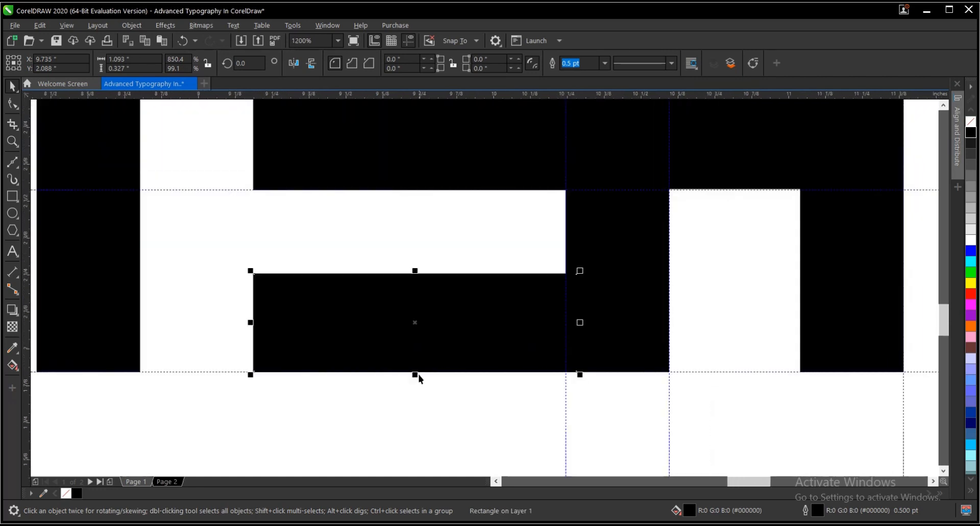
click(437, 402)
scroll(440, 398, down, 2)
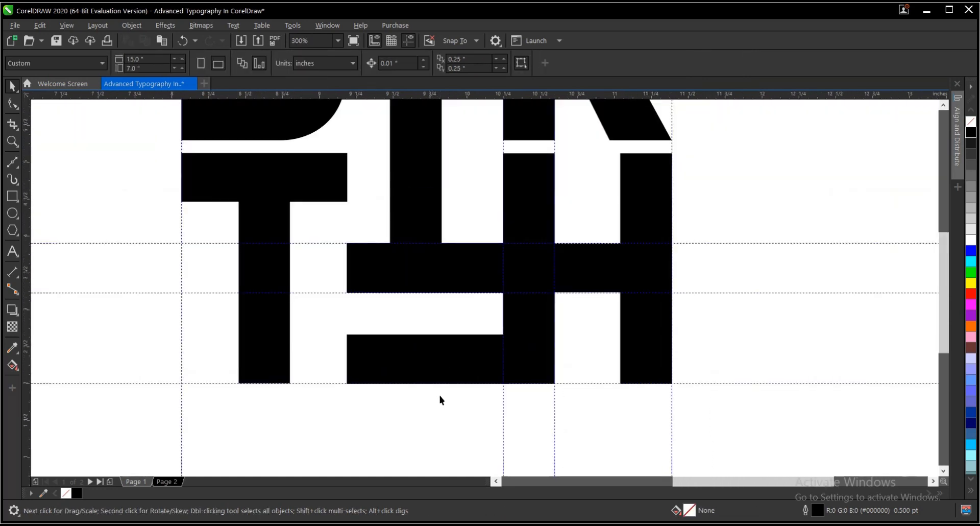
Stretch the lower bar leftward to the T's stem and rightward to the H's outer edge, joining both letters along the base
scroll(439, 399, up, 1)
click(443, 398)
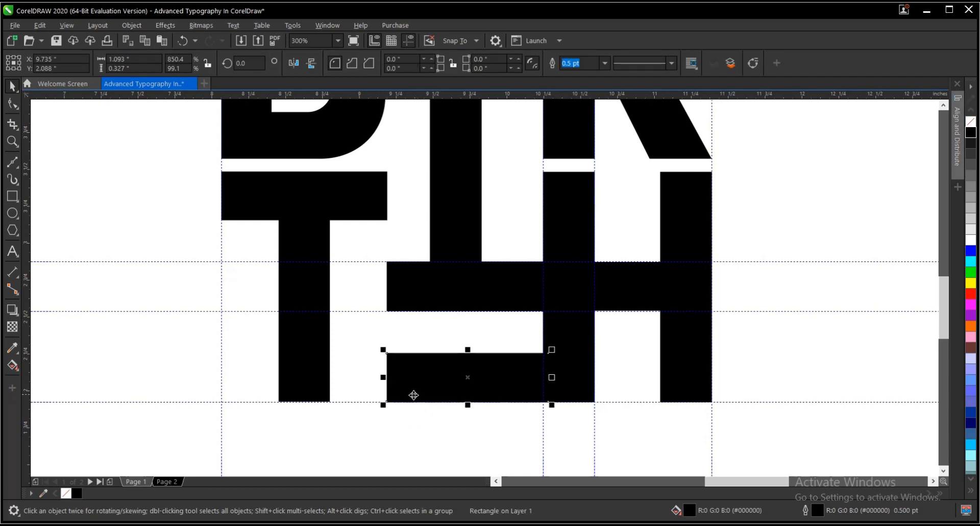
drag(383, 376, 276, 385)
drag(555, 378, 713, 376)
scroll(713, 375, down, 1)
click(686, 252)
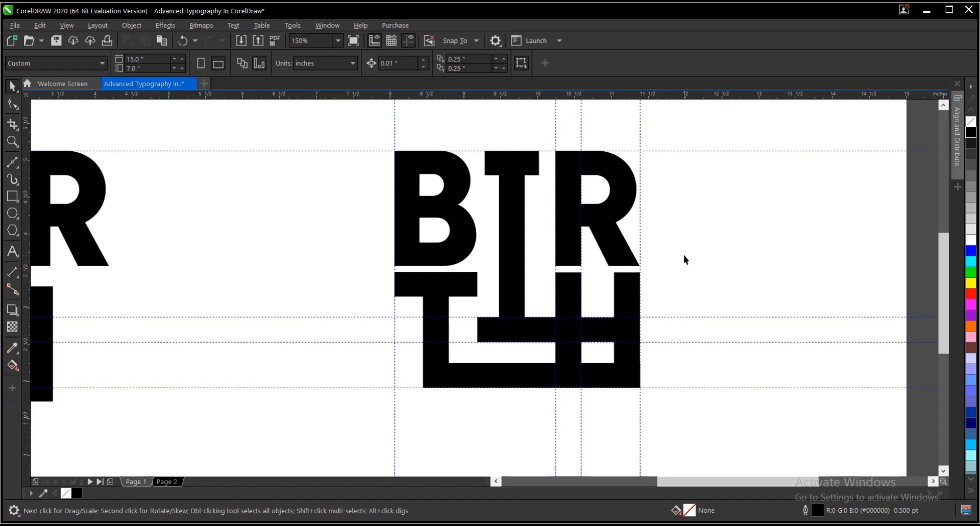
Examine the interlocked BIRTH lettering up close and beside the plain stacked letters on the page
scroll(675, 276, down, 1)
scroll(650, 278, up, 1)
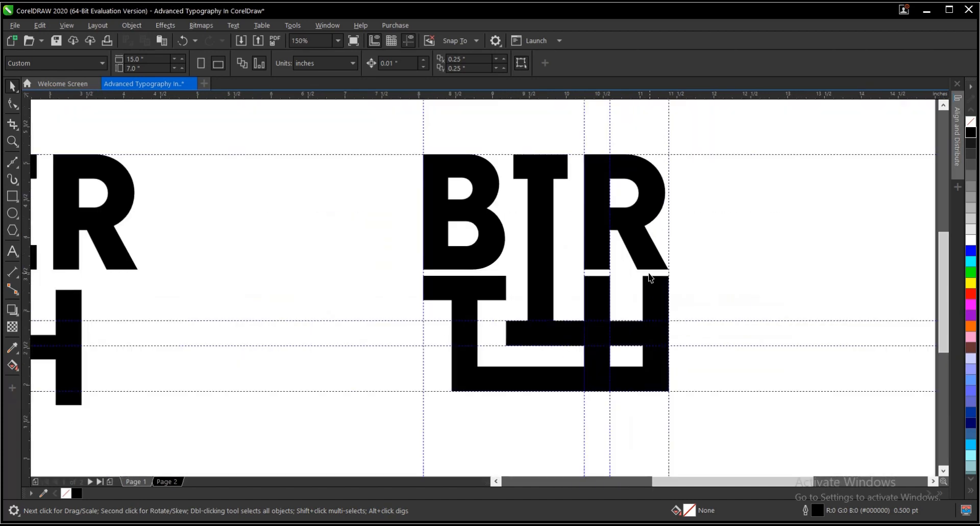
scroll(665, 278, down, 1)
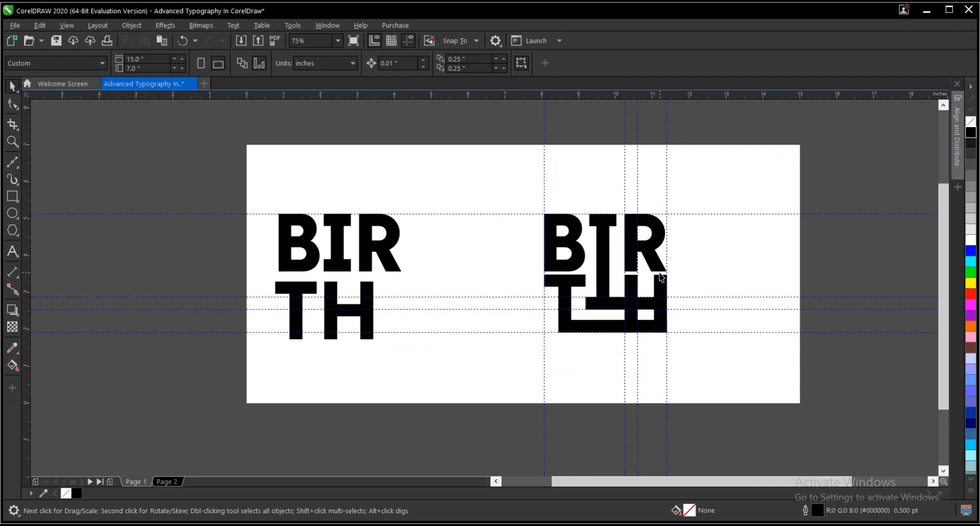
scroll(661, 277, up, 1)
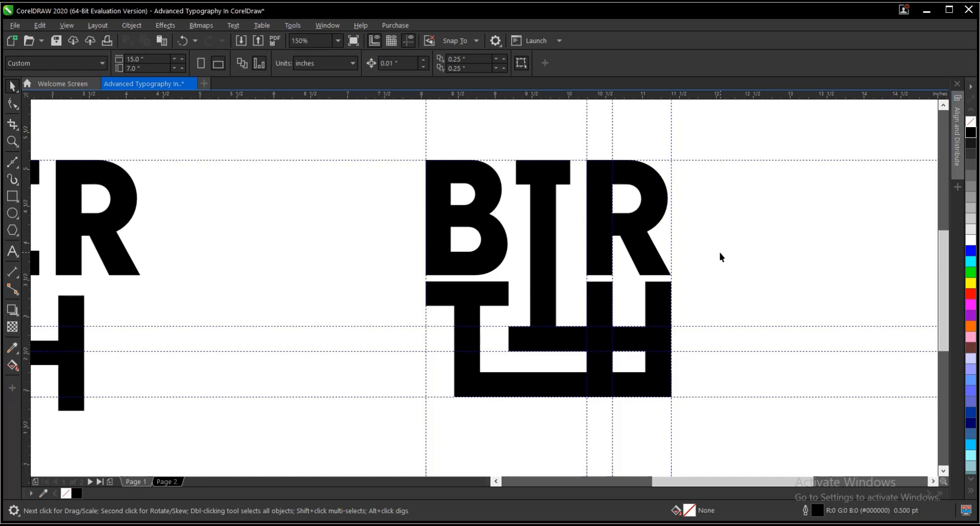
scroll(617, 250, down, 2)
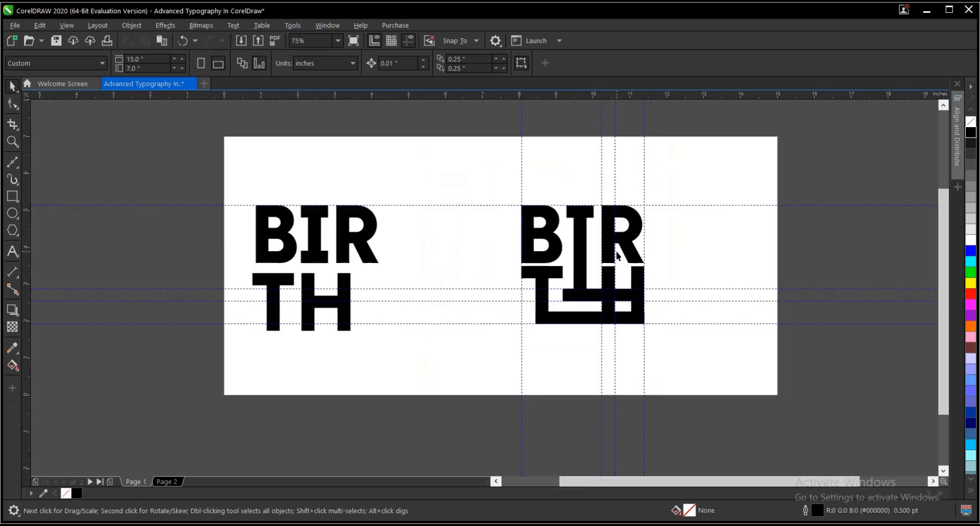
scroll(615, 252, up, 2)
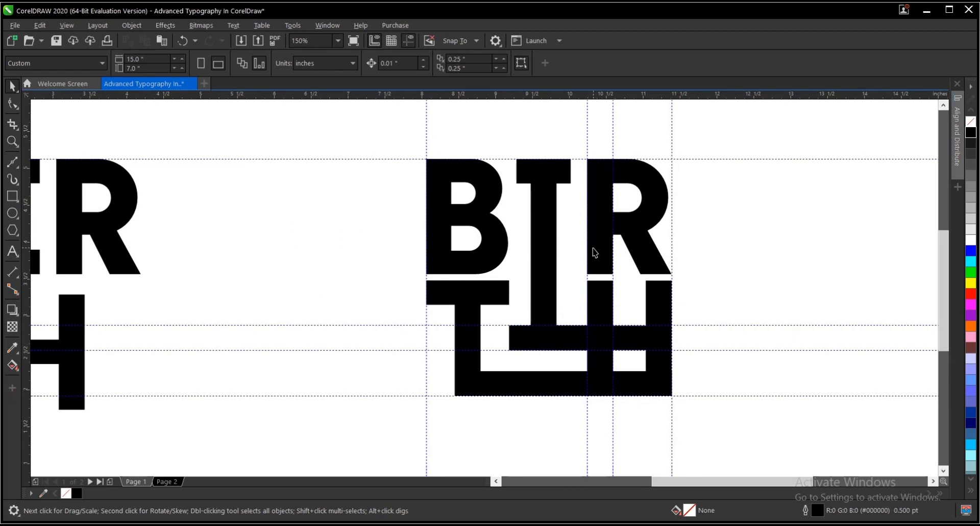
scroll(582, 252, down, 2)
scroll(510, 236, up, 2)
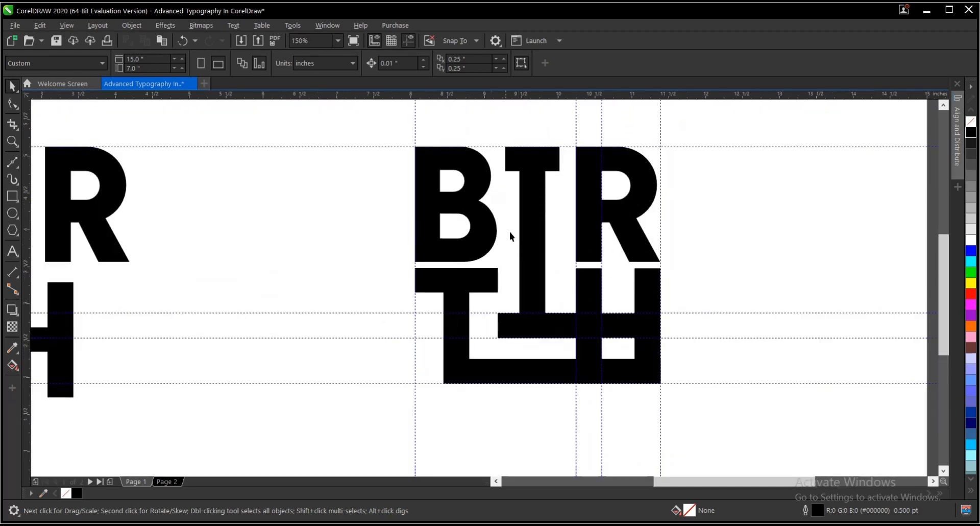
Select all objects of the interlocked BIRTH lettering and place a duplicate to its left at X 6.193 inches
drag(371, 118, 733, 416)
scroll(651, 363, down, 2)
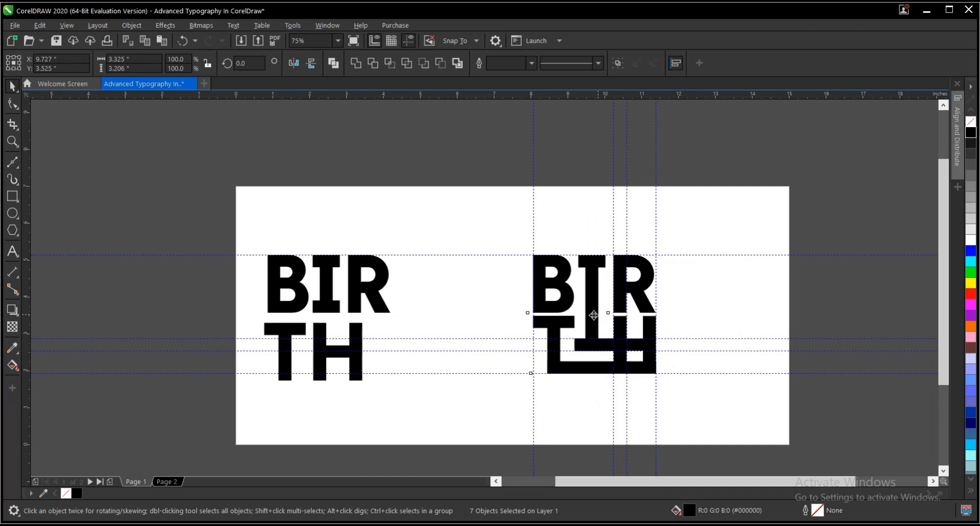
drag(596, 314, 467, 313)
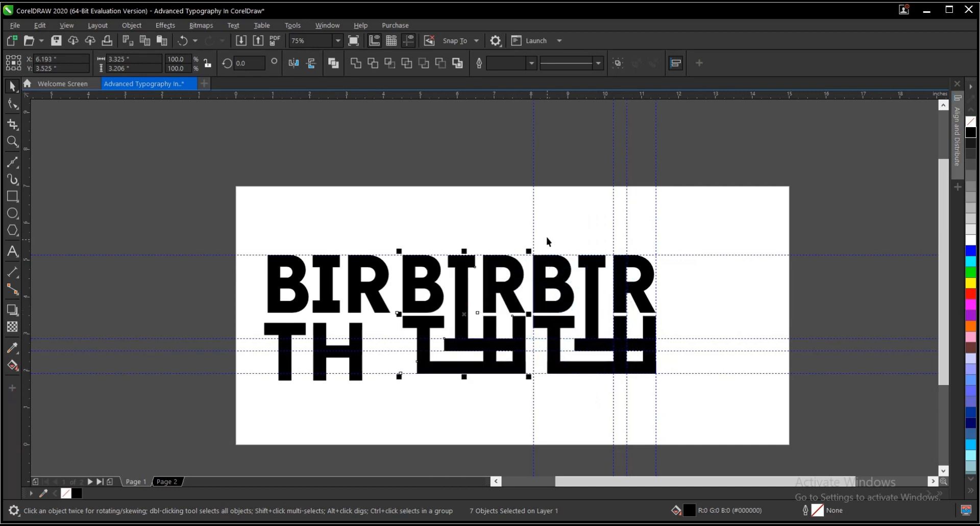
Weld all objects of the original interlocked BIRTH lettering into a single shape, leaving the duplicate beside it separate
drag(524, 236, 727, 400)
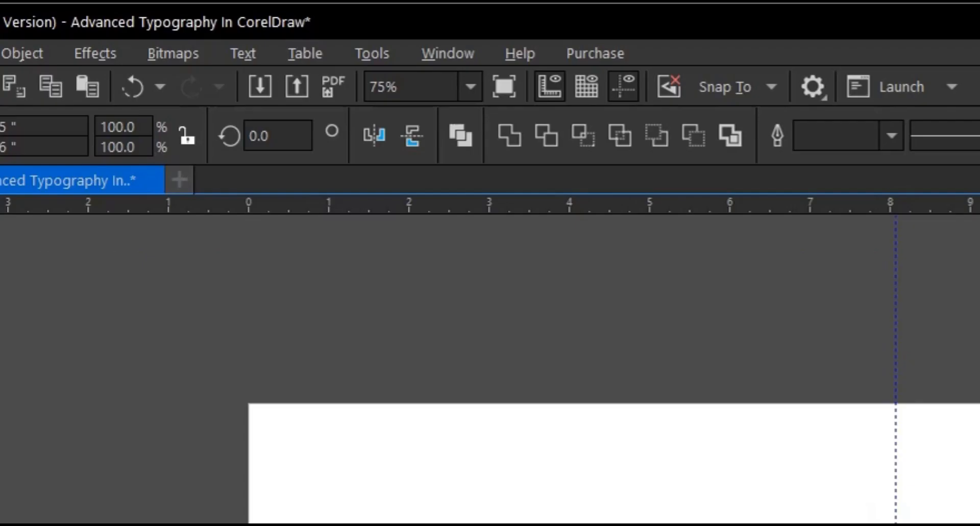
scroll(581, 237, up, 1)
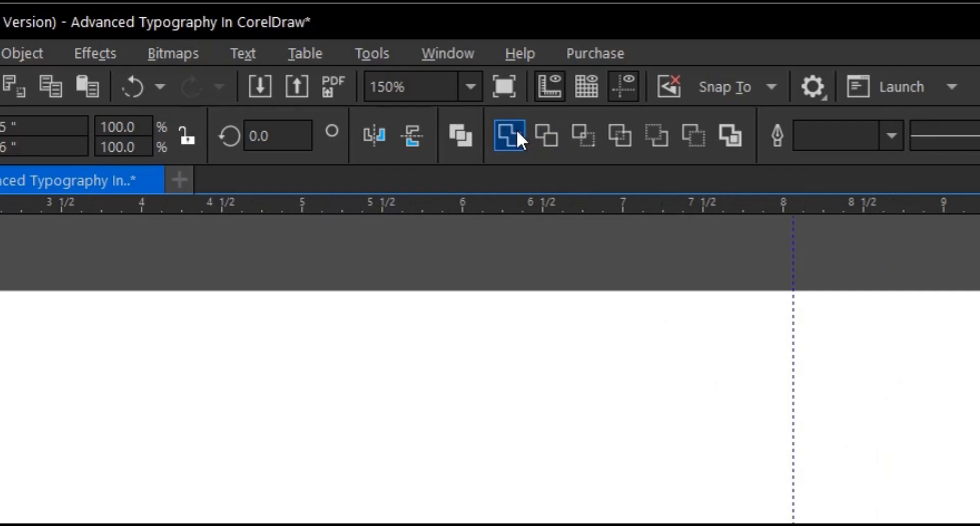
click(516, 131)
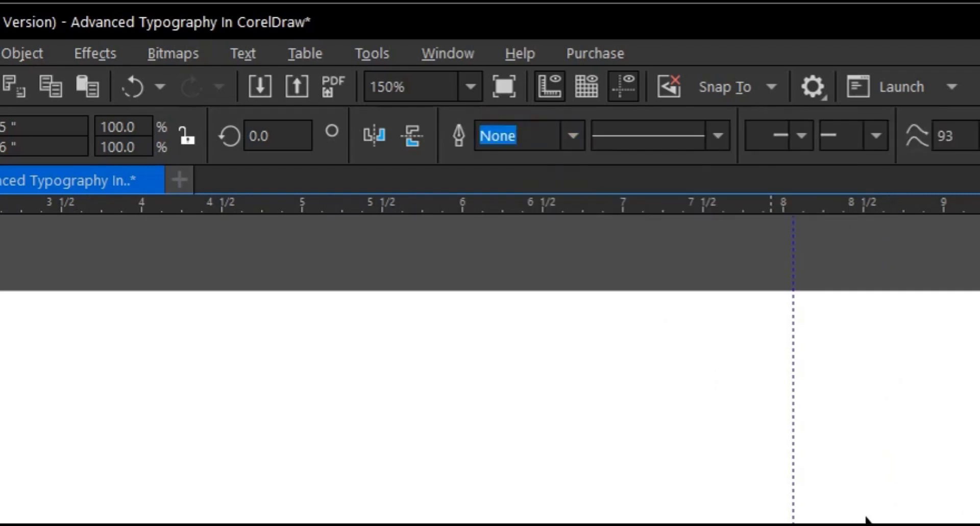
scroll(627, 331, down, 1)
scroll(625, 332, down, 1)
scroll(663, 370, up, 1)
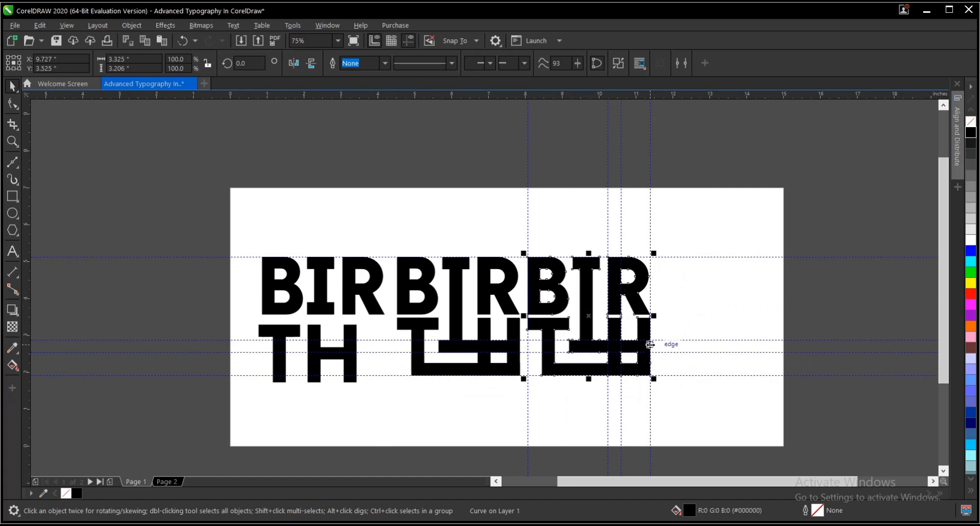
Cut the welded BIRTH lettering, paste it on Page 2 and hide the guidelines
key(Escape)
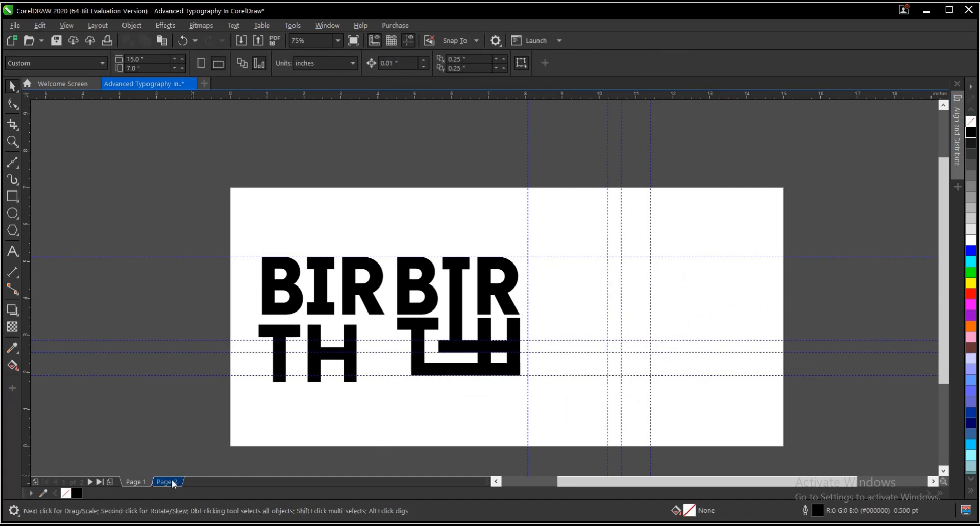
click(170, 481)
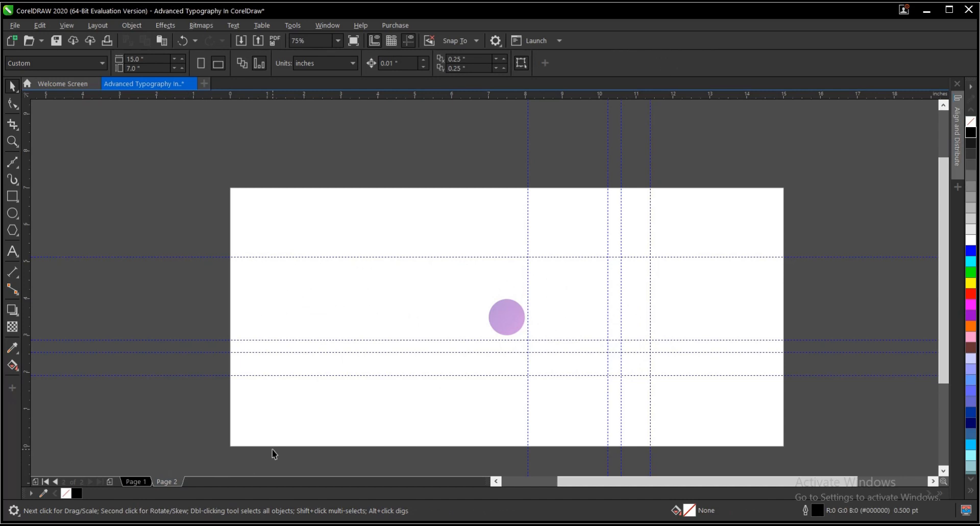
key(ctrl+v)
scroll(634, 255, up, 2)
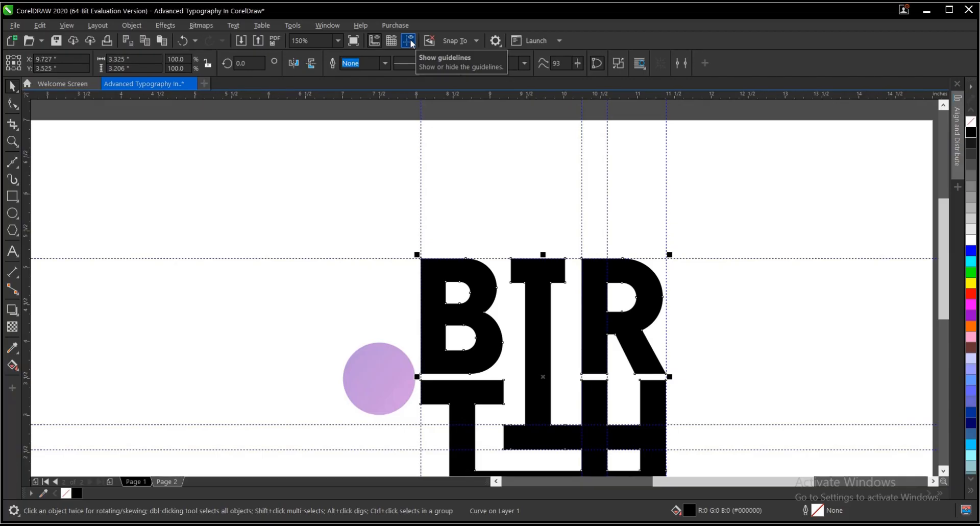
click(502, 124)
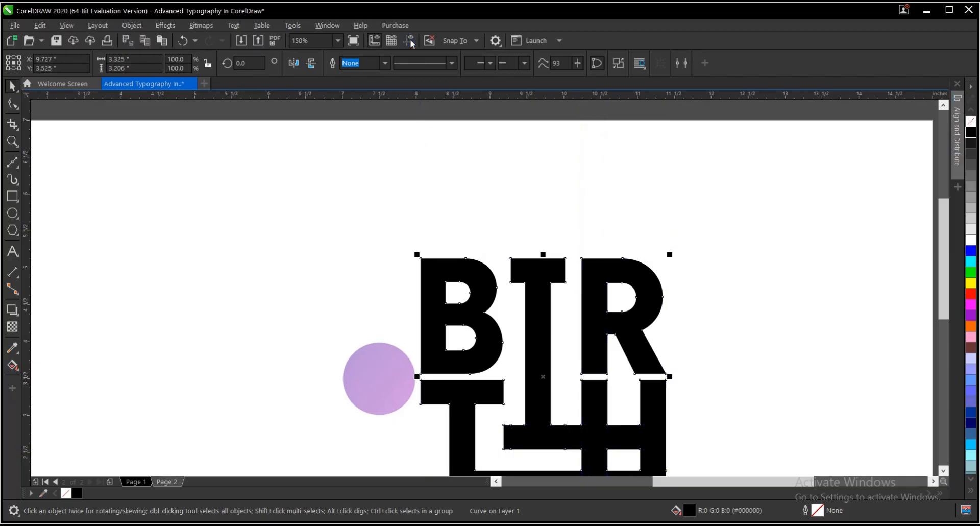
Apply the purple circle's fountain fill to the welded BIRTH lettering
scroll(546, 200, down, 2)
click(459, 289)
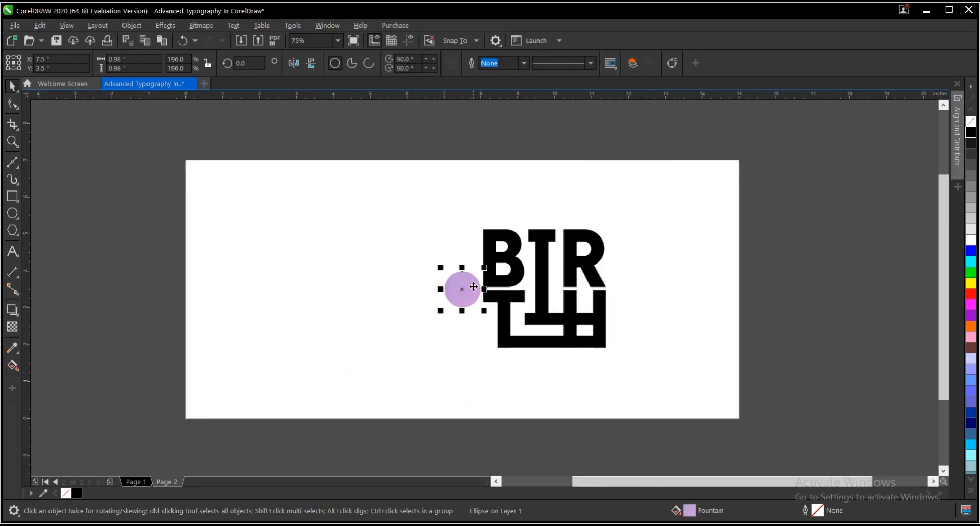
scroll(464, 284, up, 2)
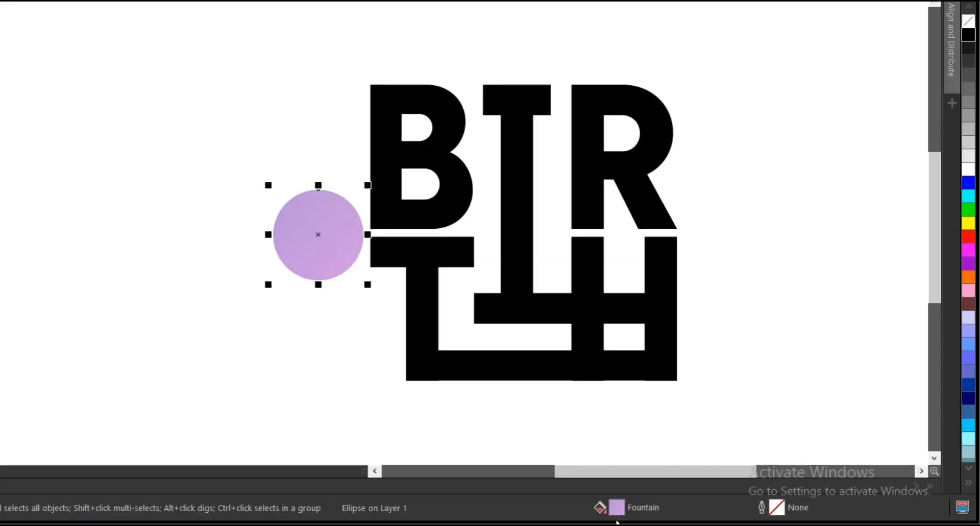
drag(617, 512, 585, 316)
scroll(586, 316, down, 1)
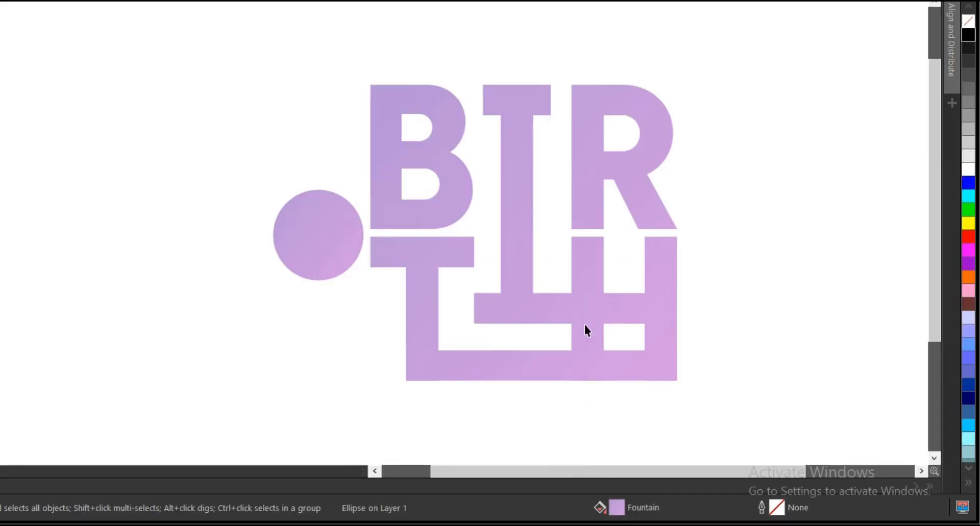
Move the gradient circle away from the lettering to X 5.5 inches and deselect it
drag(447, 272, 355, 271)
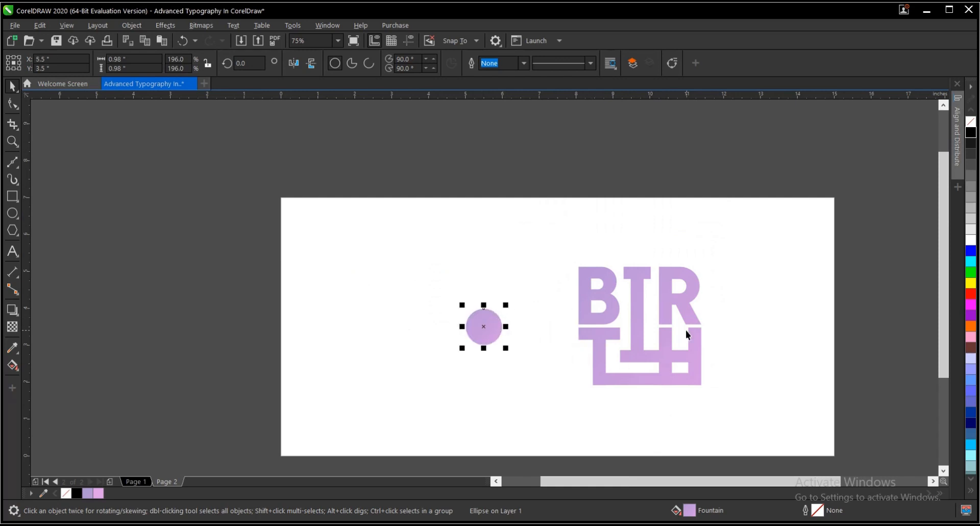
scroll(685, 330, up, 1)
click(712, 340)
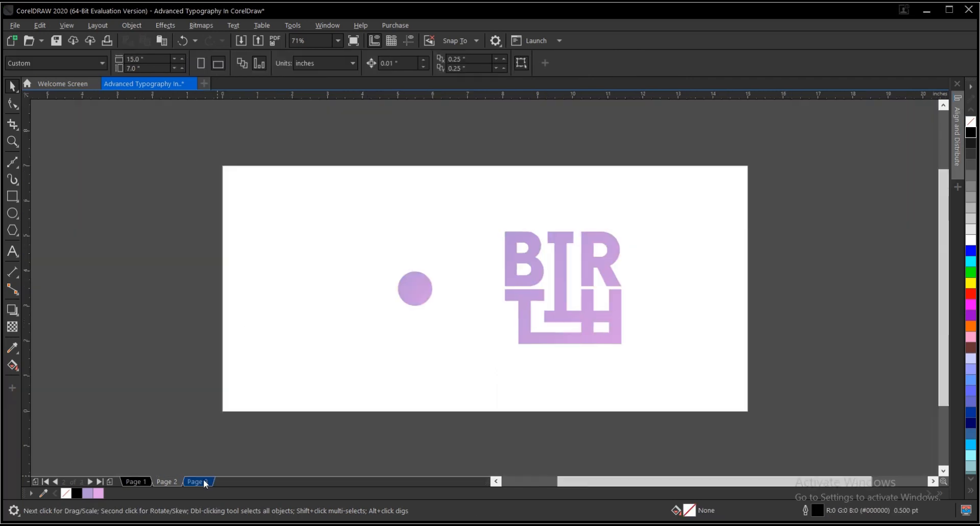
Move the BIRTH flyer bitmap on Page 3 above the page to Y 11.111 inches and examine it up close
click(205, 482)
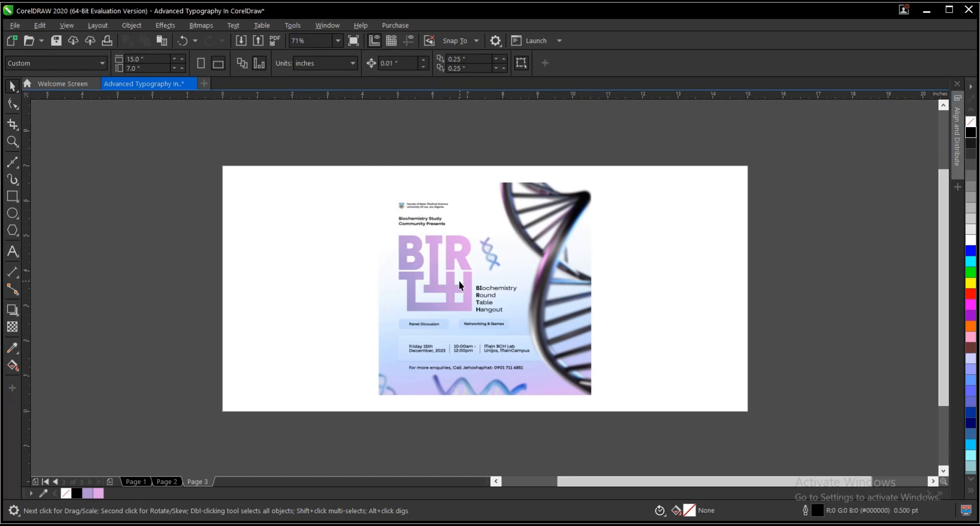
scroll(510, 376, down, 2)
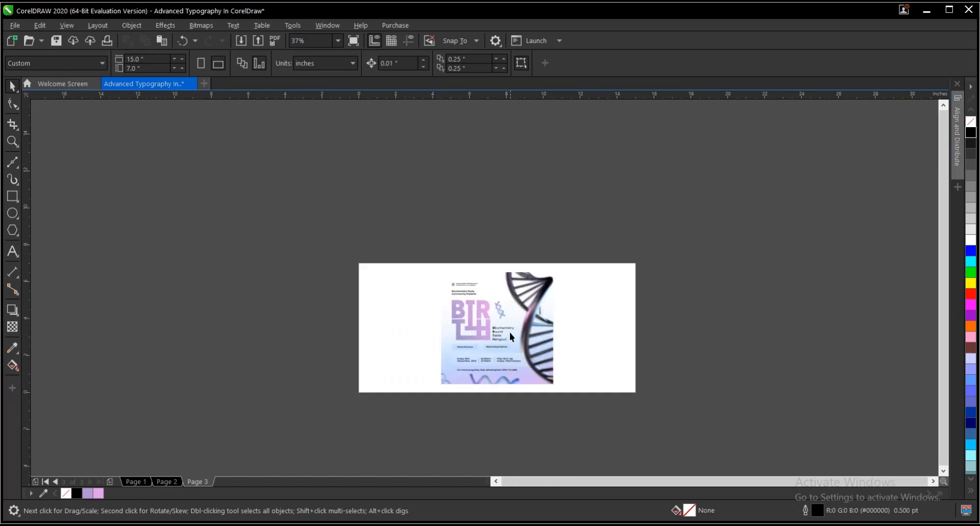
drag(510, 332, 524, 196)
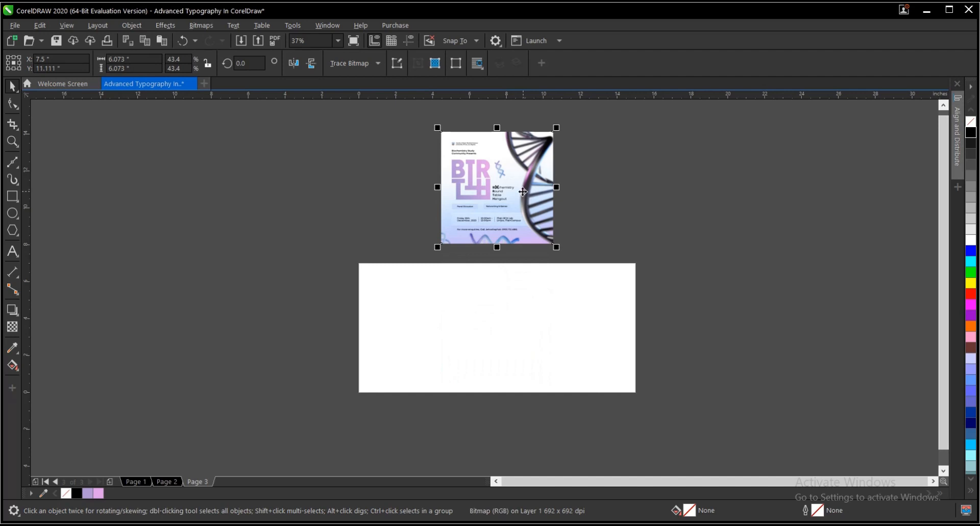
click(339, 42)
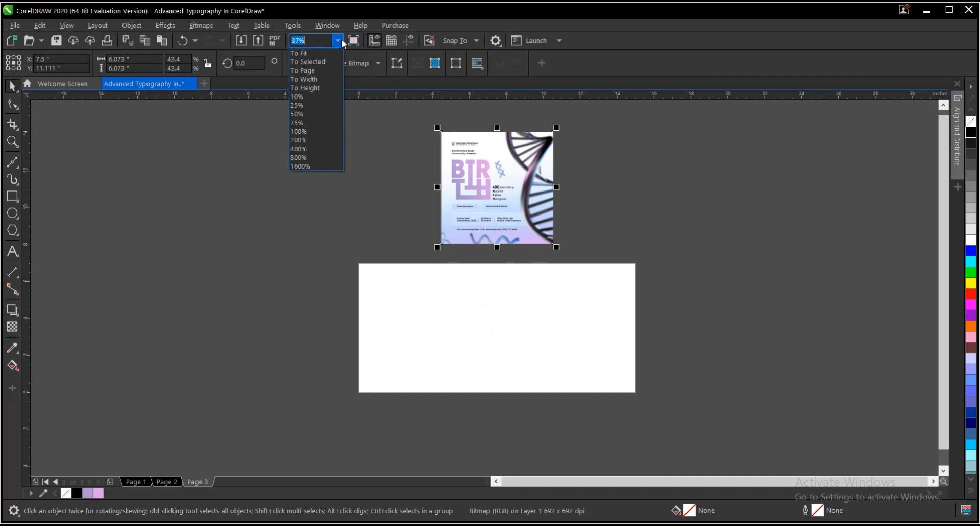
click(322, 63)
click(743, 256)
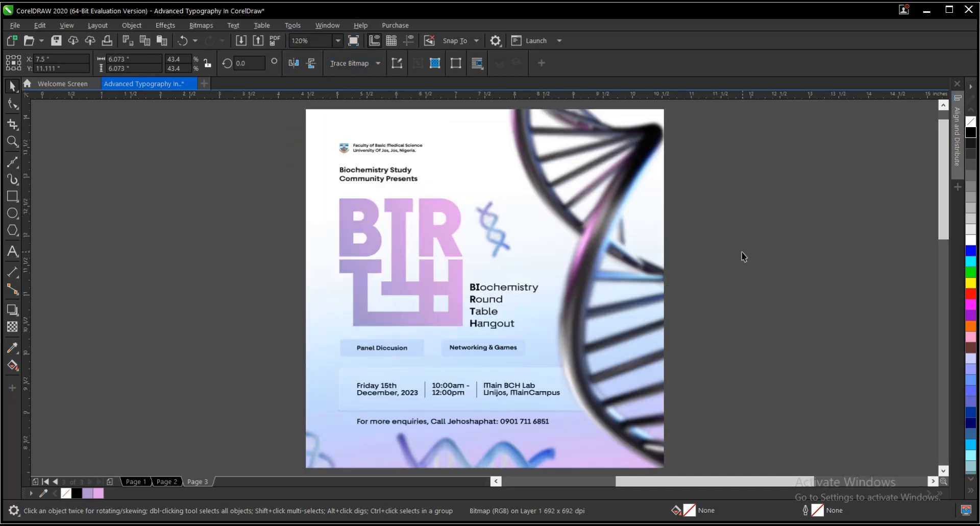